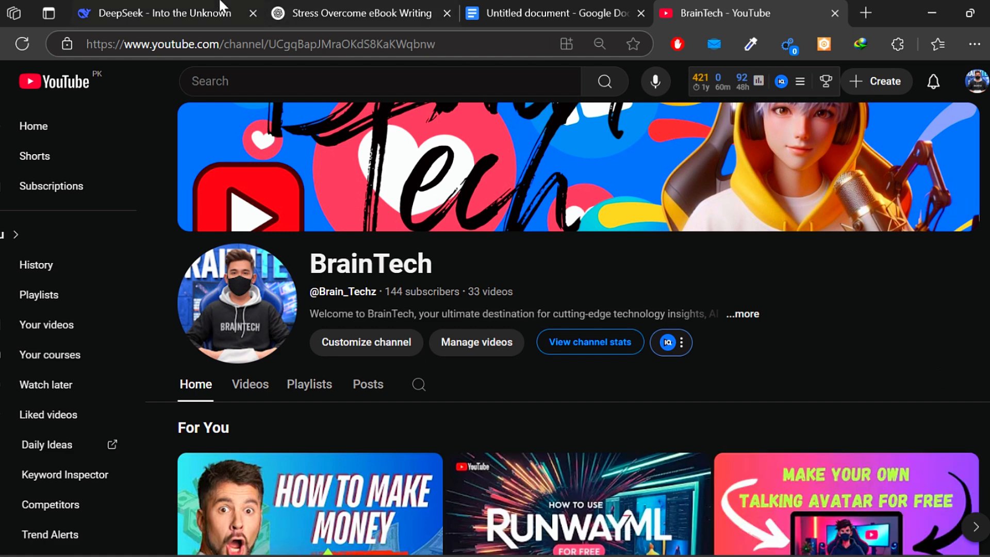
Switch to the DeepSeek chat and review the 20-chapter eBook prompt on "How to overcome stress", including its topic, tone and source requirements
left_click(204, 7)
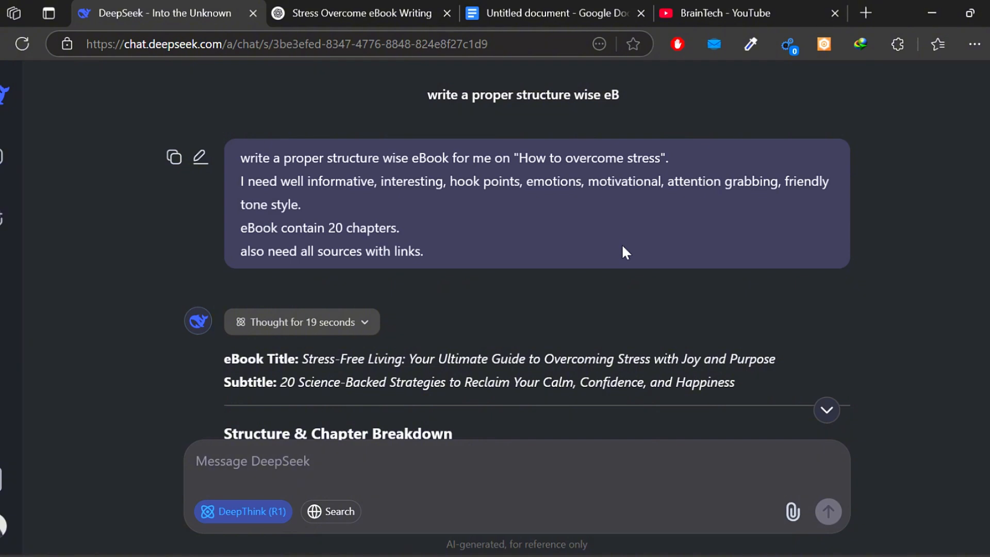
left_click_drag(519, 161, 668, 160)
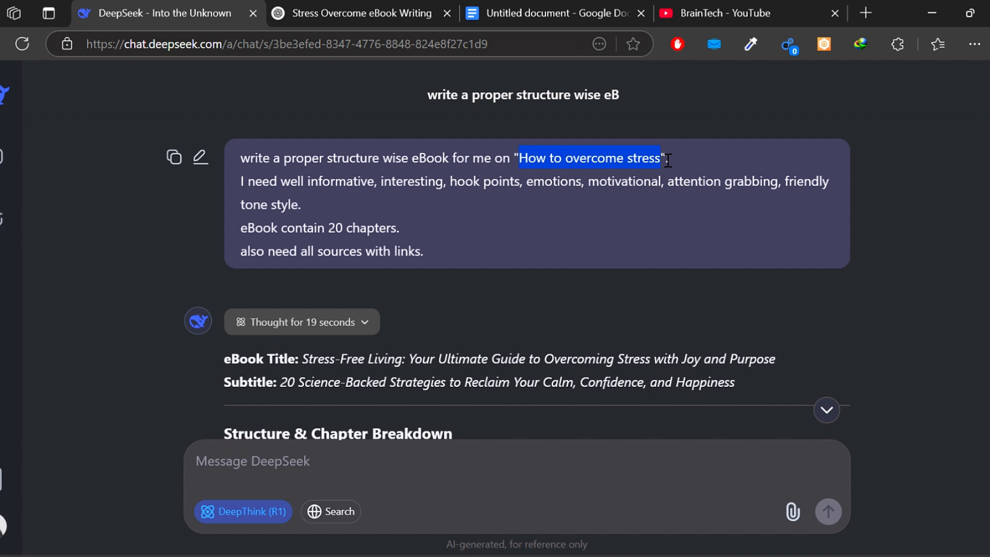
left_click(621, 225)
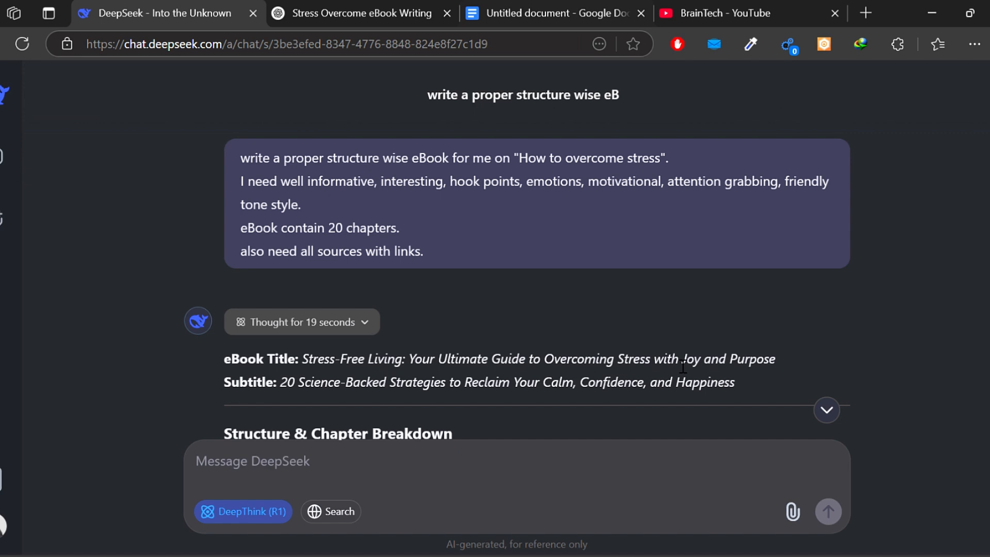
scroll(482, 234, "down", 10)
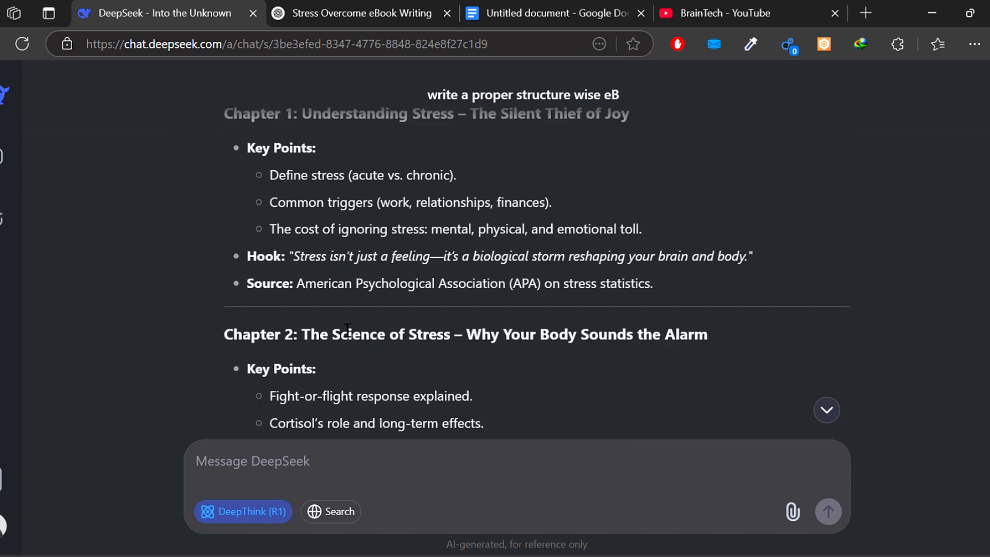
scroll(482, 192, "up", 10)
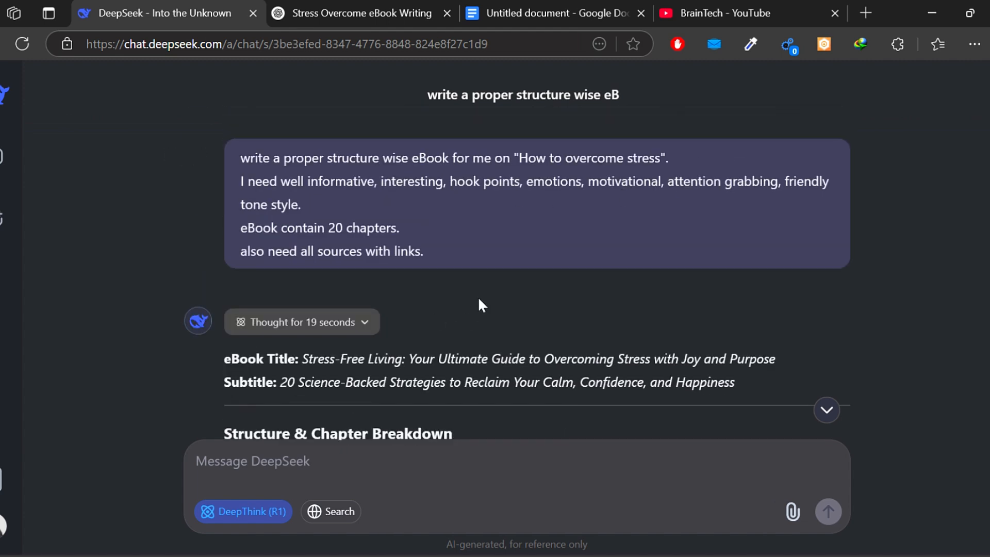
scroll(479, 299, "down", 2)
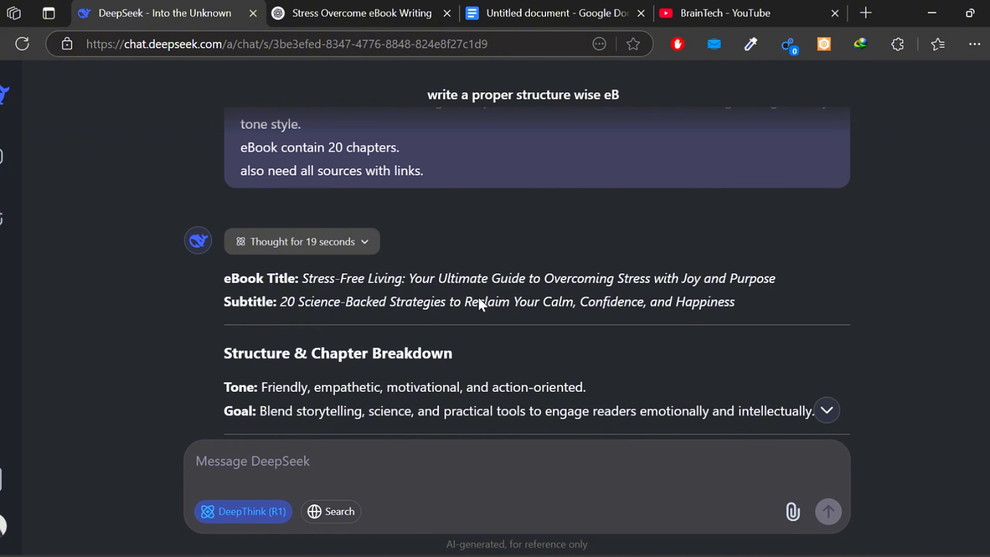
scroll(480, 300, "up", 2)
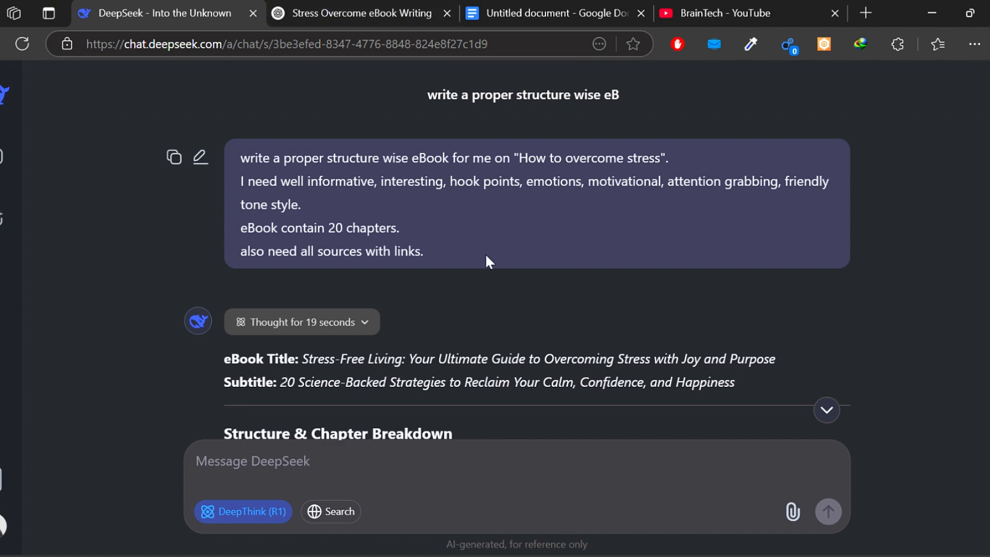
scroll(485, 253, "down", 6)
scroll(497, 262, "up", 5)
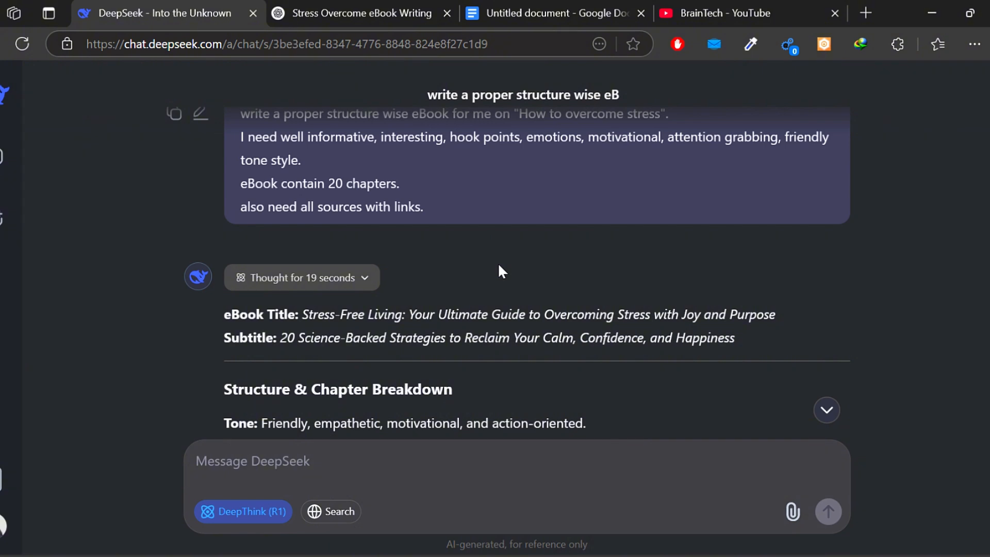
scroll(499, 266, "up", 1)
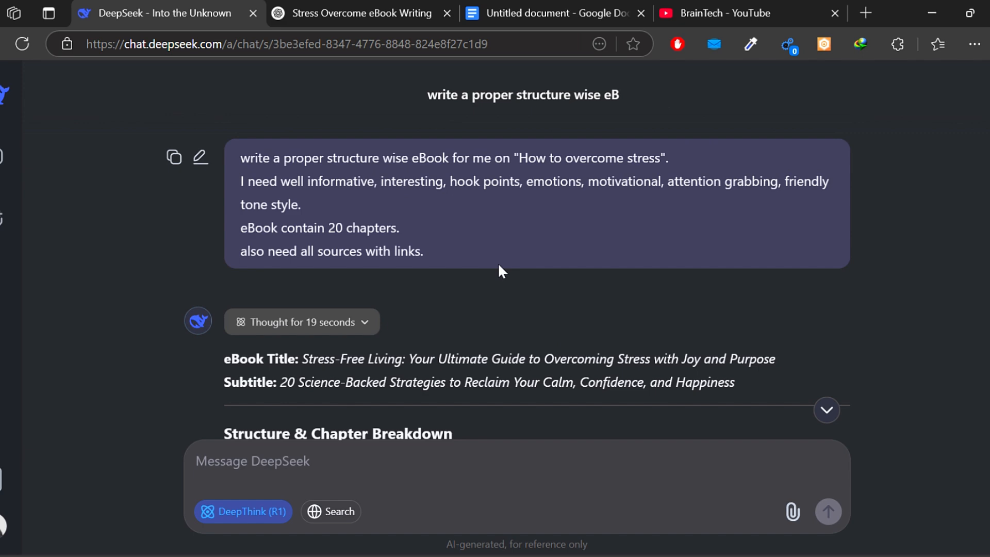
Examine the generated eBook title, subtitle, structure breakdown and introduction outline against the original prompt
scroll(497, 262, "down", 4)
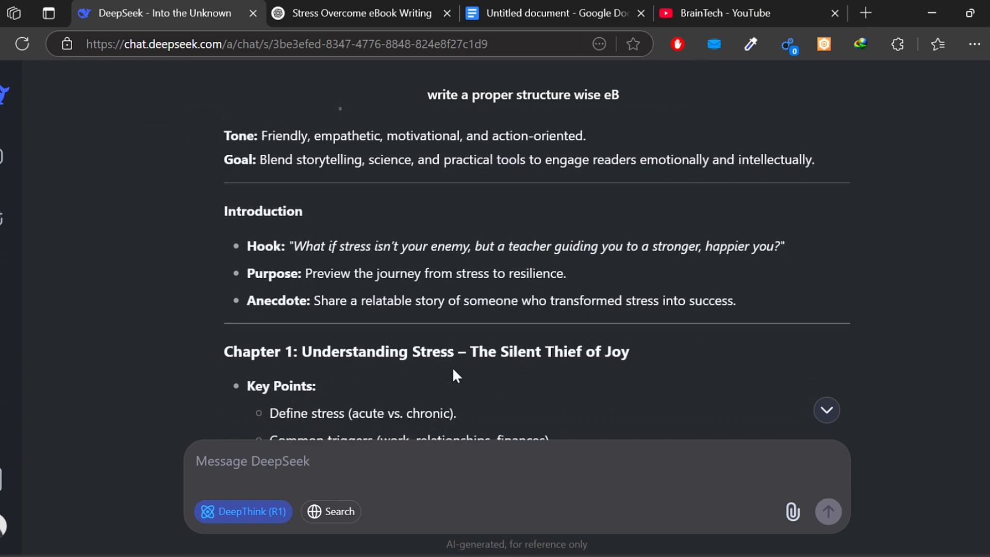
scroll(454, 370, "up", 3)
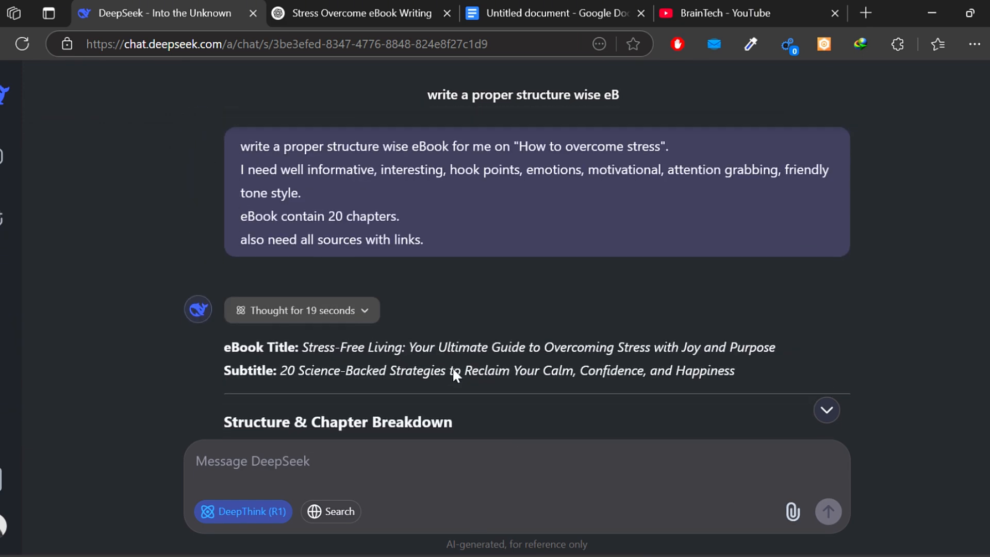
scroll(454, 370, "down", 1)
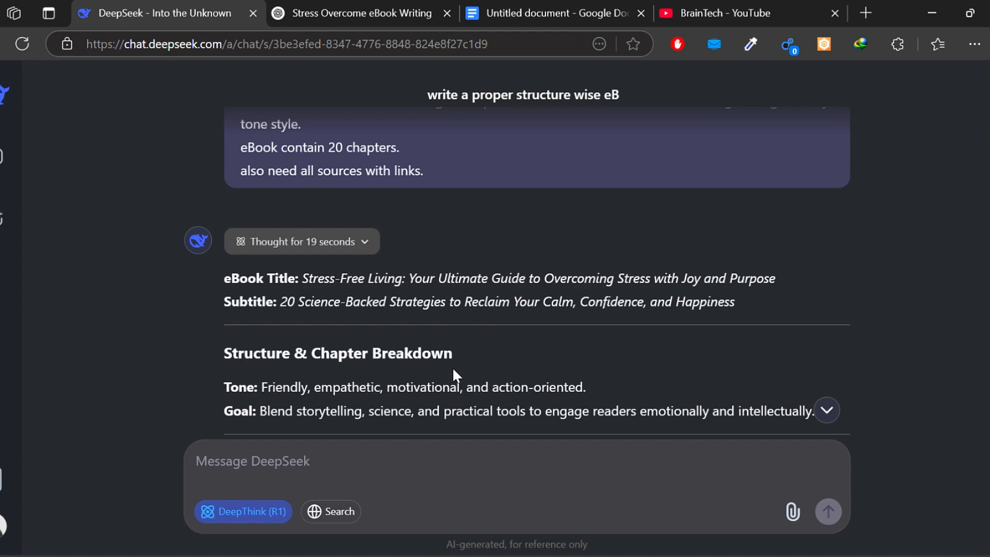
scroll(453, 376, "down", 2)
scroll(456, 397, "up", 1)
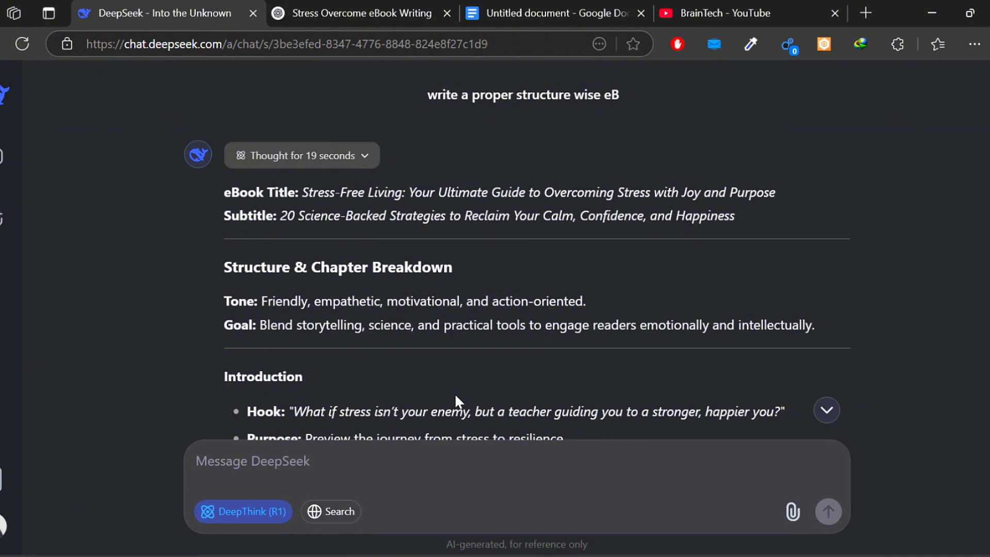
scroll(453, 286, "up", 3)
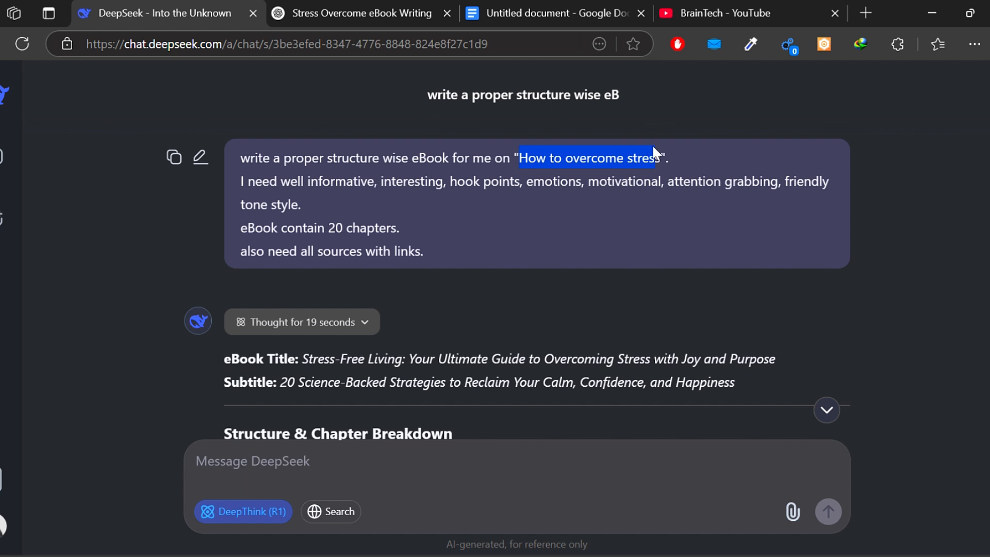
left_click(590, 360)
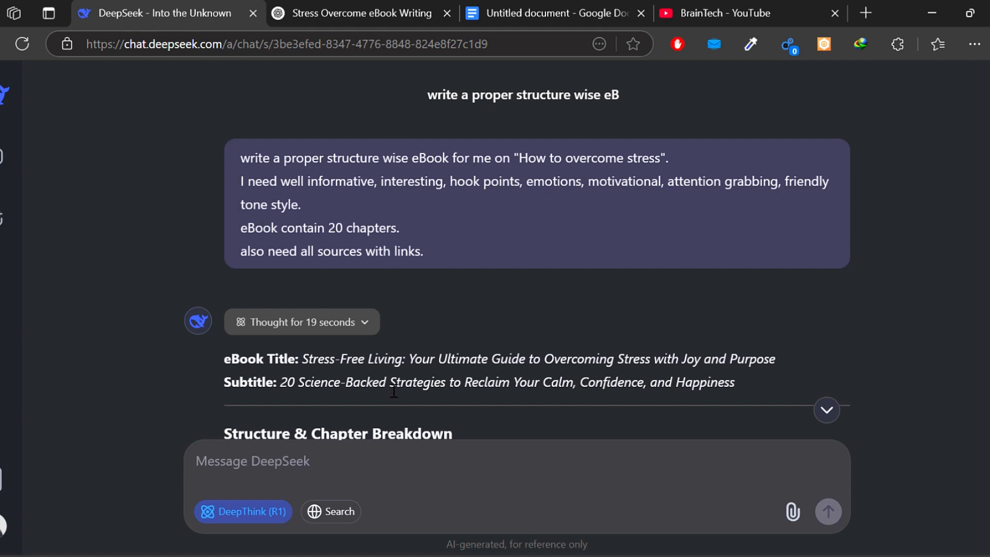
scroll(395, 392, "down", 2)
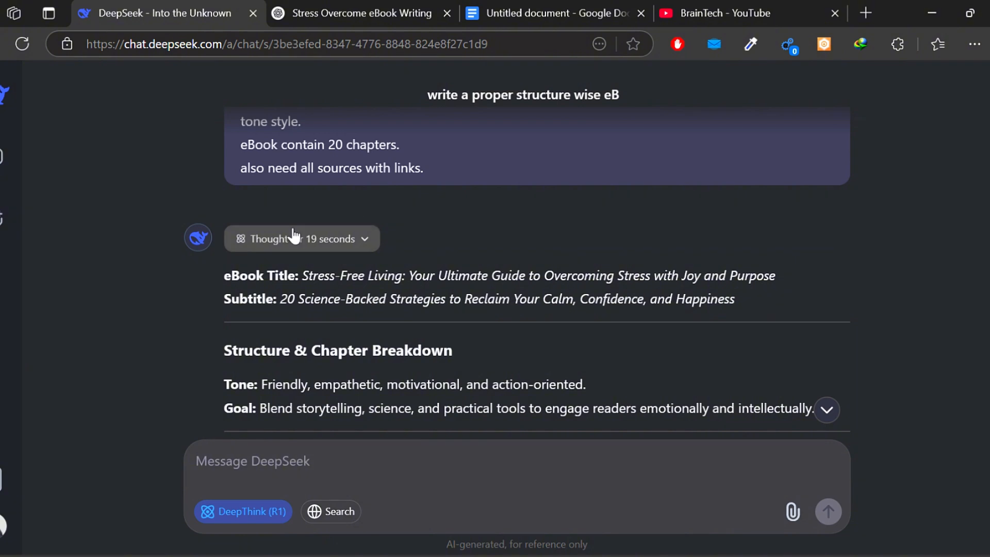
left_click_drag(315, 260, 333, 364)
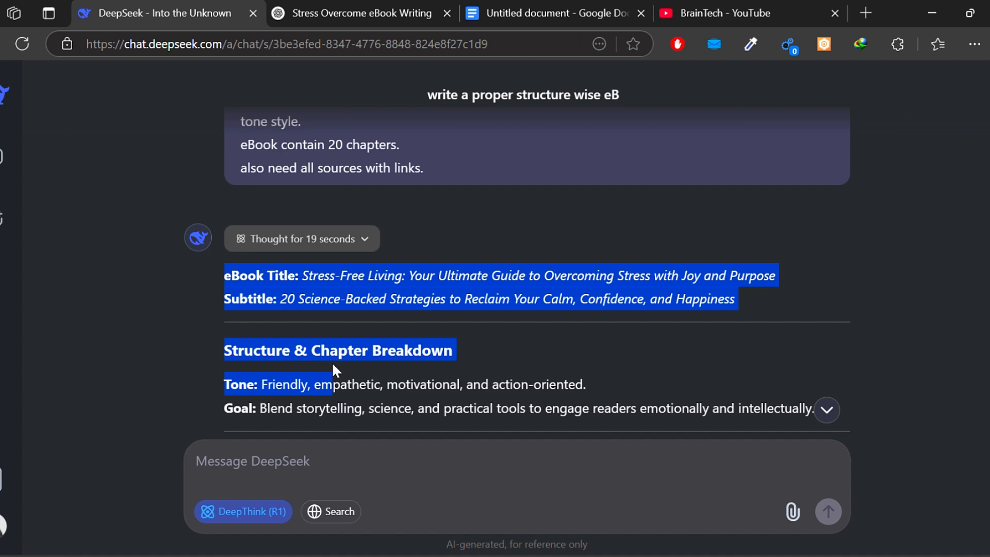
left_click(477, 358)
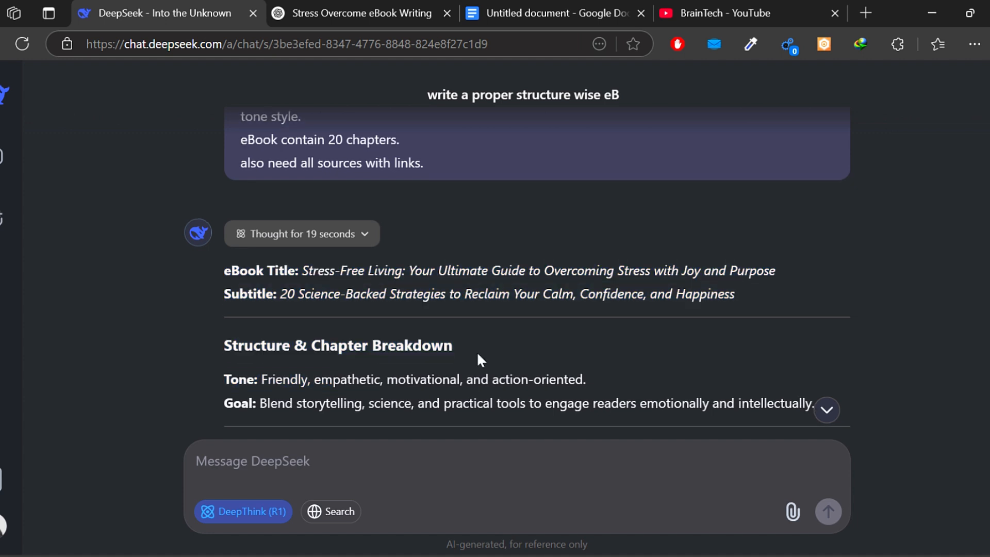
scroll(478, 356, "down", 2)
scroll(478, 355, "down", 2)
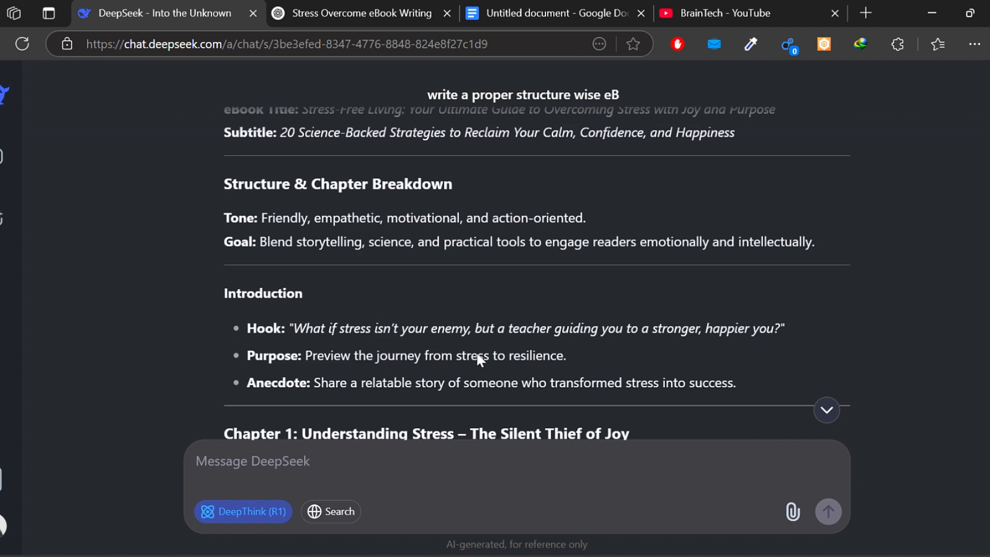
scroll(476, 351, "up", 5)
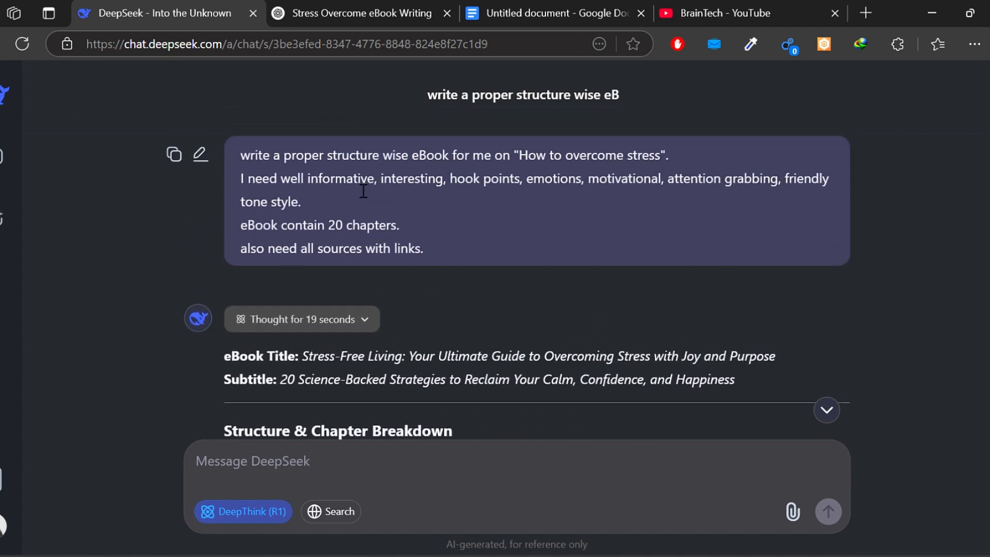
scroll(363, 191, "down", 4)
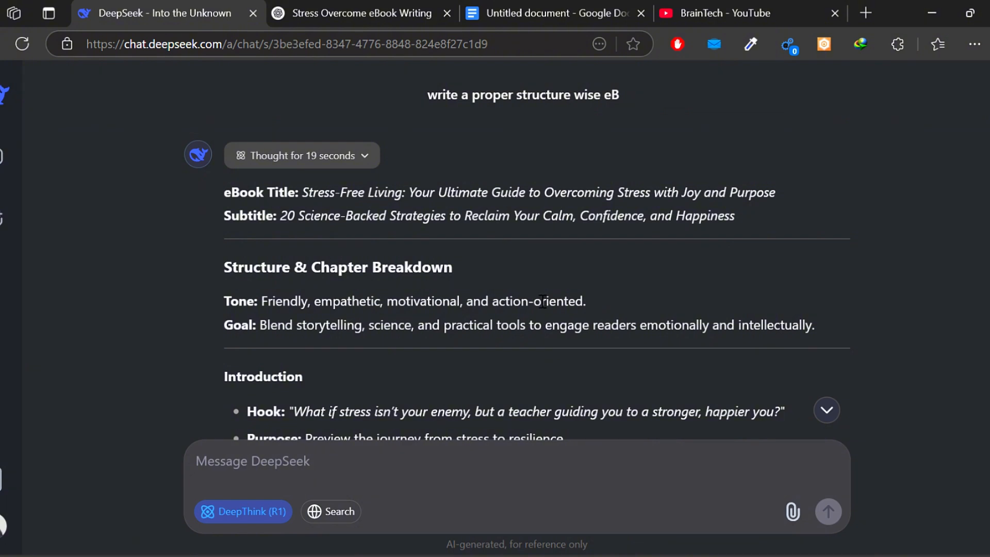
Highlight the Structure & Chapter Breakdown section with its tone and goal lines, and the Introduction section with its hook, purpose and anecdote
left_click_drag(816, 326, 230, 285)
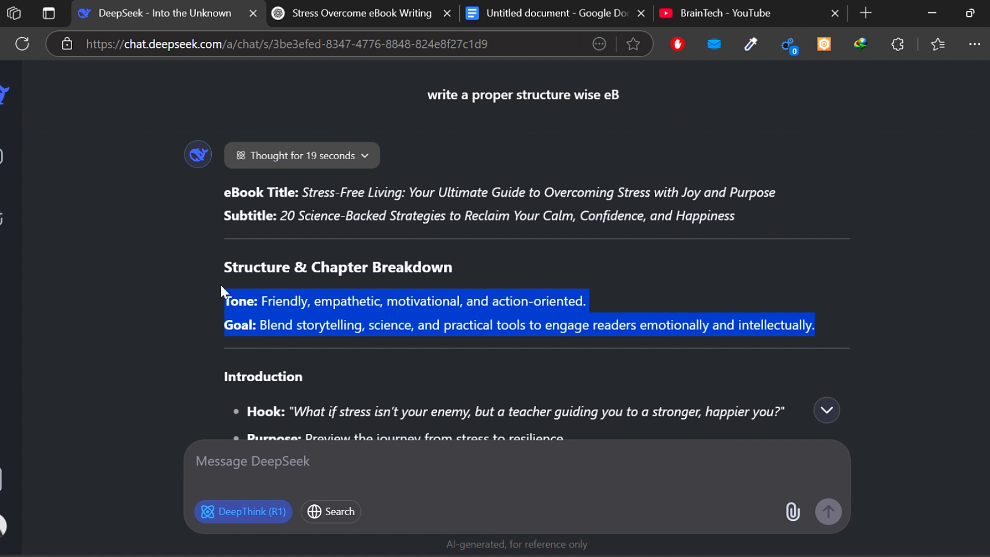
left_click_drag(219, 283, 209, 271)
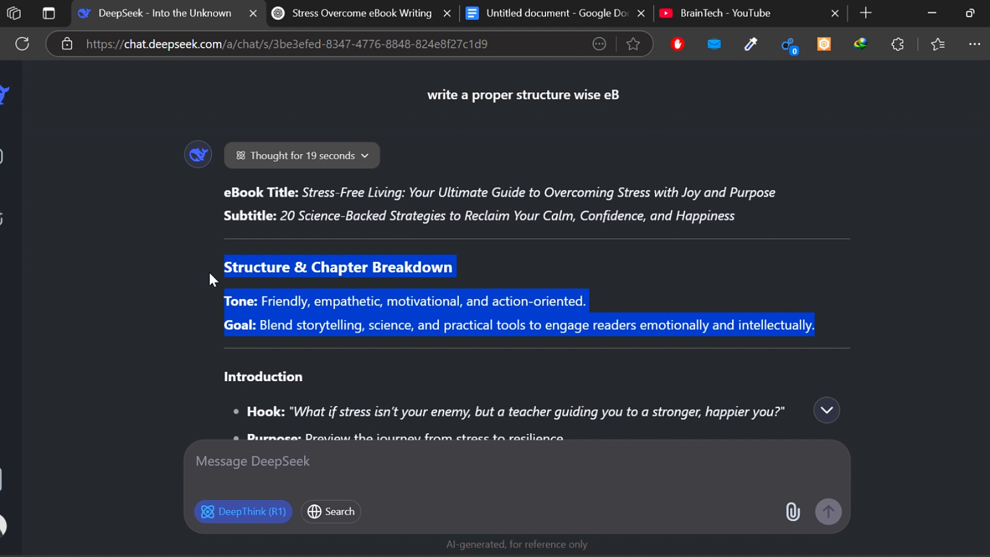
left_click(209, 271)
scroll(275, 340, "down", 3)
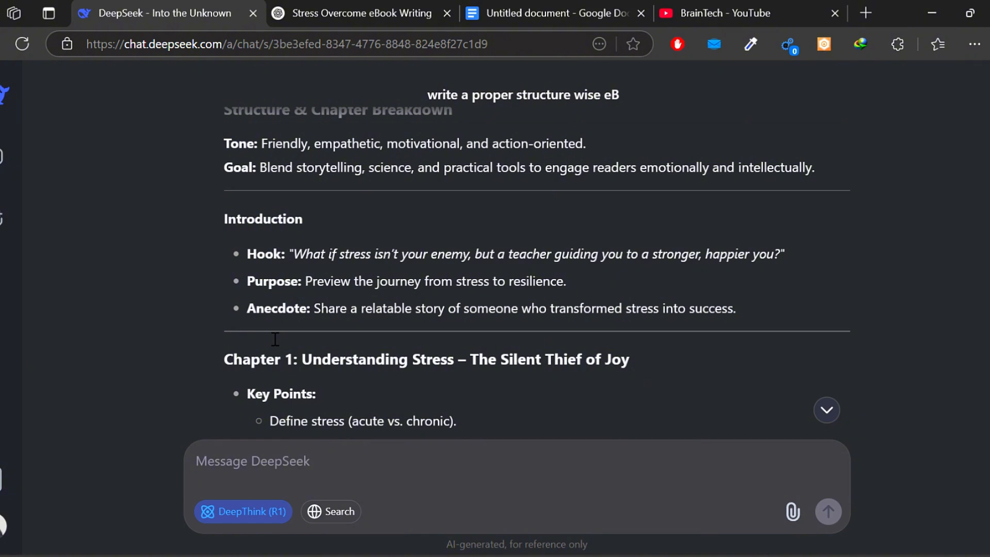
scroll(275, 339, "down", 1)
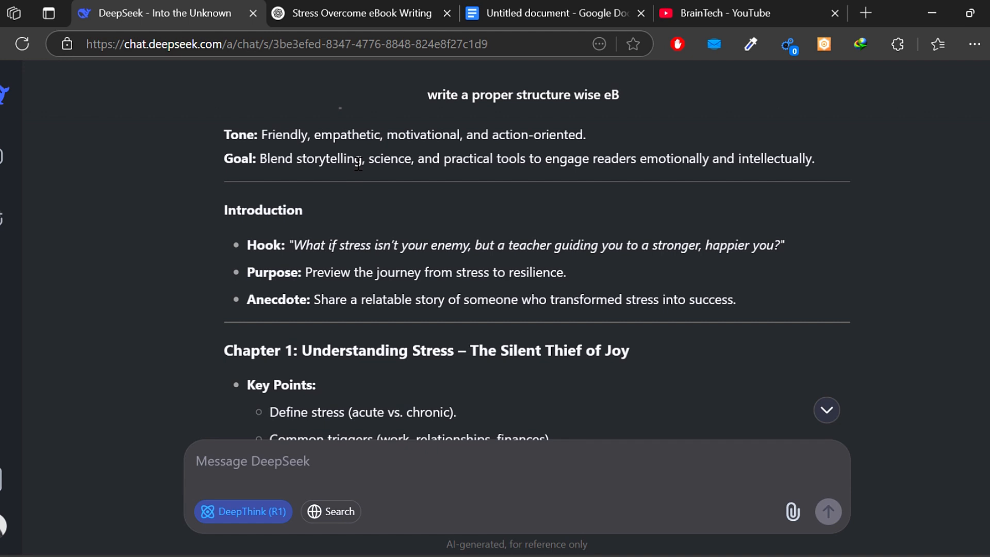
left_click_drag(743, 304, 212, 174)
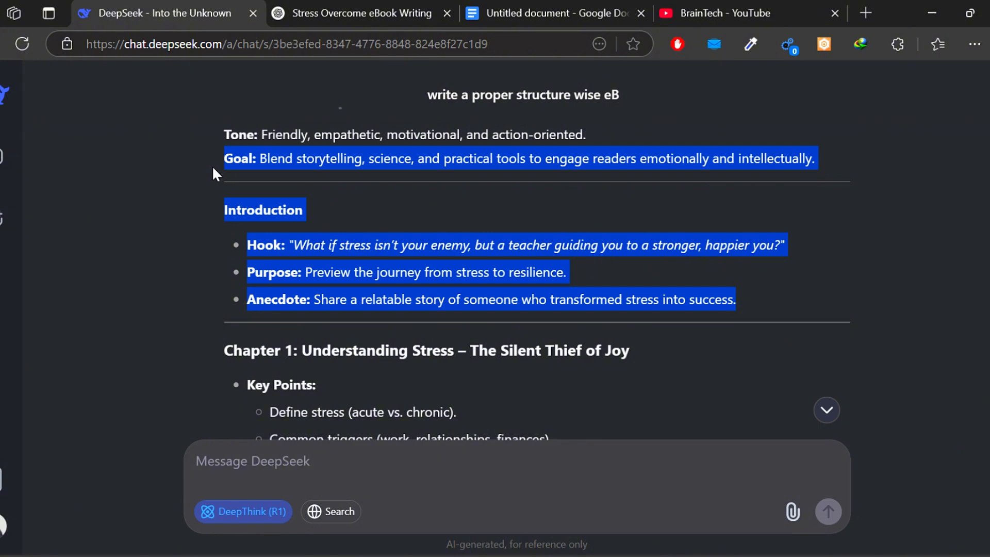
left_click_drag(213, 169, 224, 206)
Switch to the ChatGPT conversation and review the opening eBook prompt asking for more than 5000 words per chapter, and its reply
left_click(402, 6)
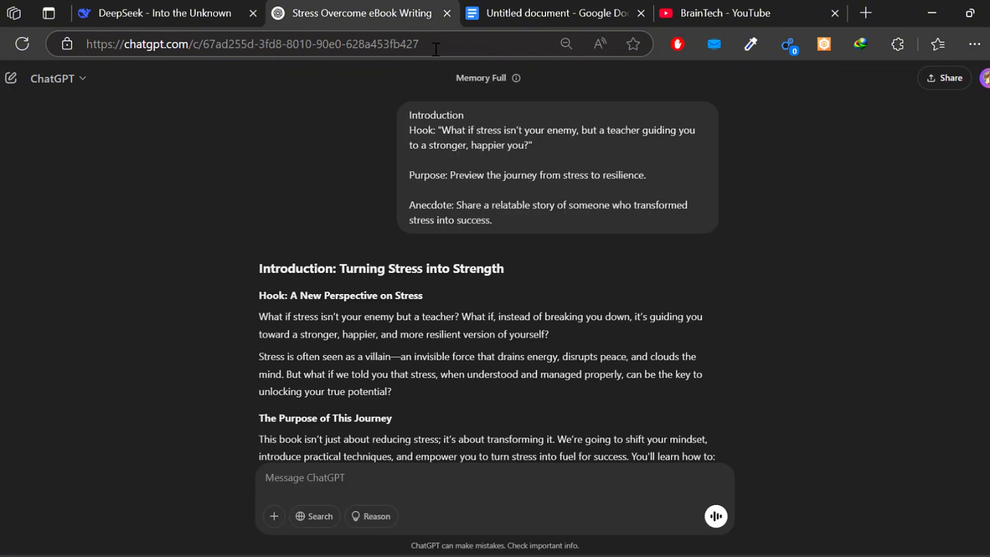
scroll(509, 184, "up", 5)
scroll(522, 305, "down", 3)
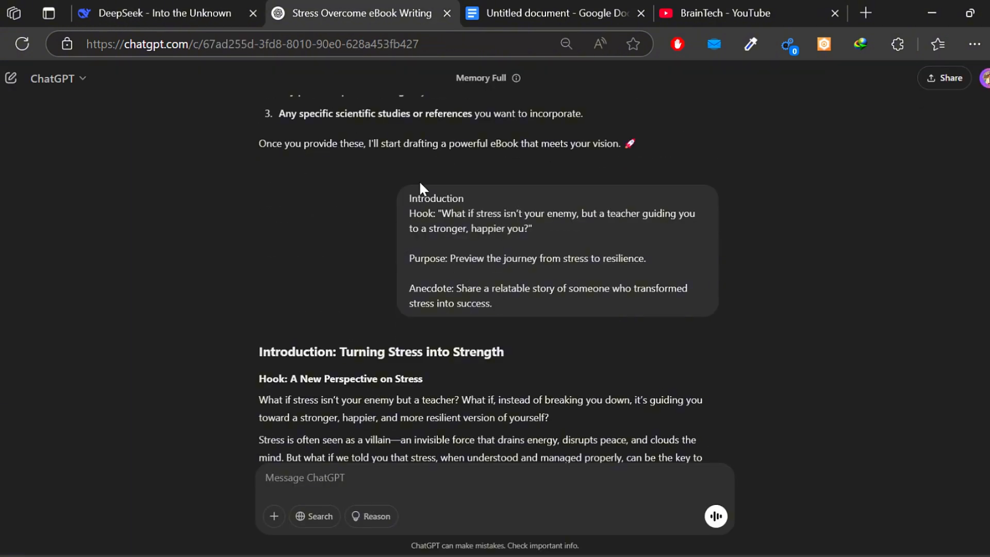
scroll(583, 284, "up", 8)
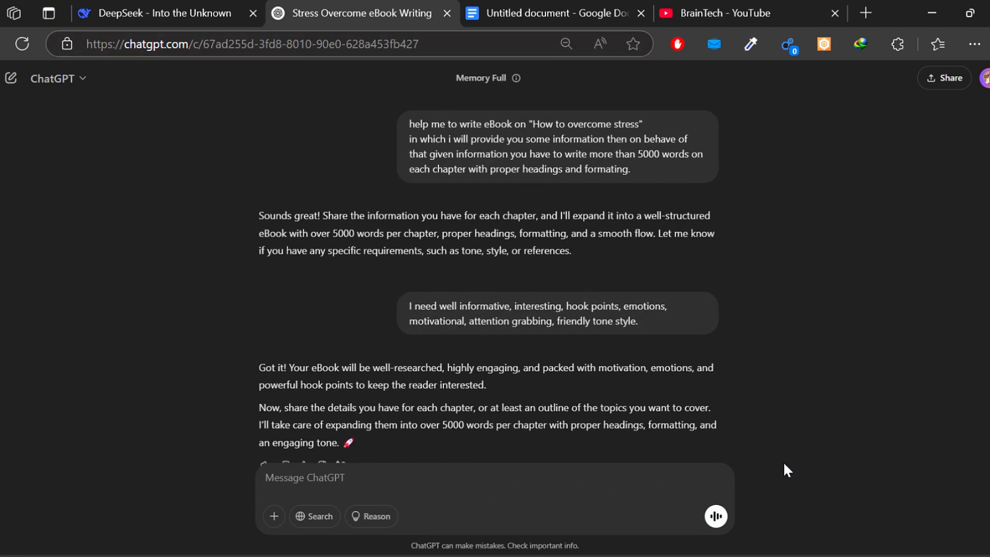
scroll(650, 197, "down", 15)
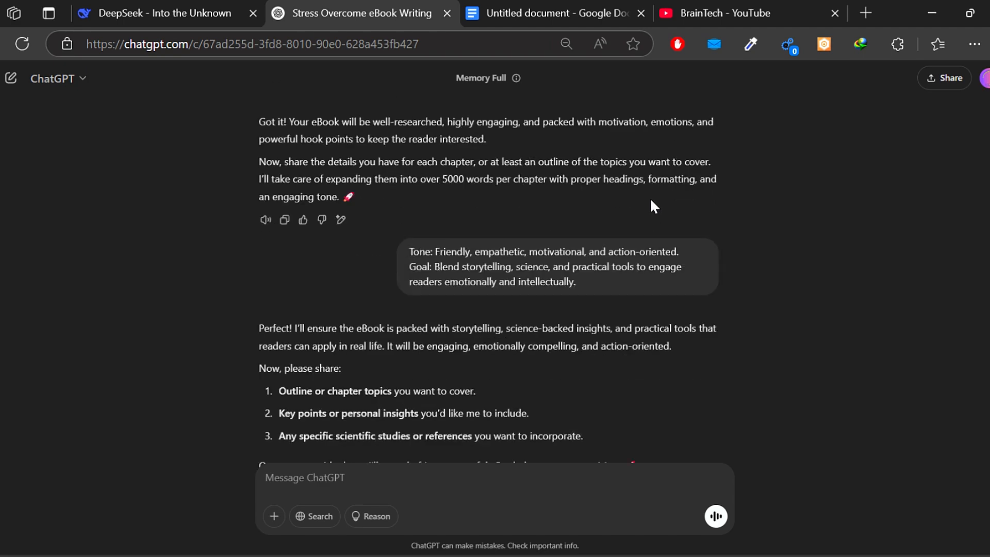
scroll(670, 242, "up", 15)
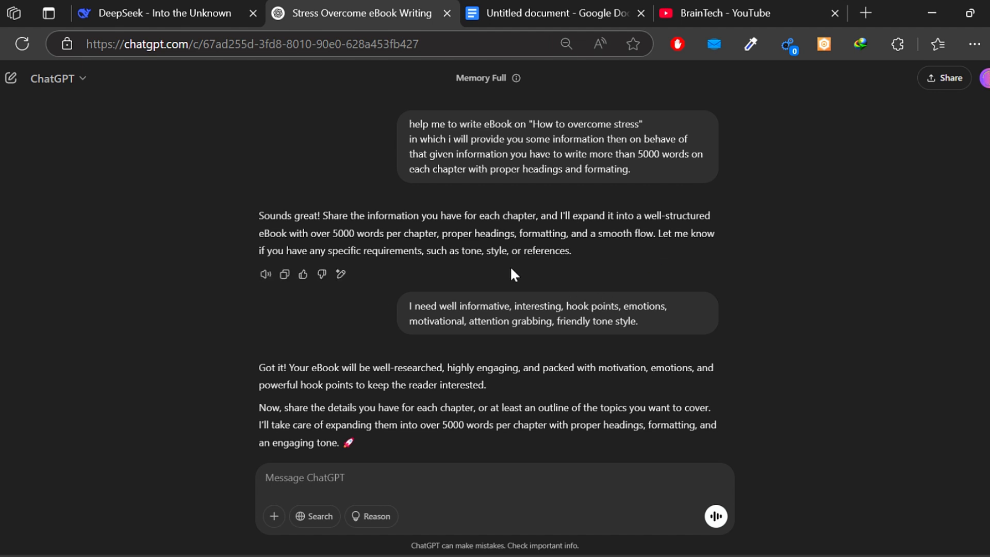
left_click_drag(253, 199, 590, 249)
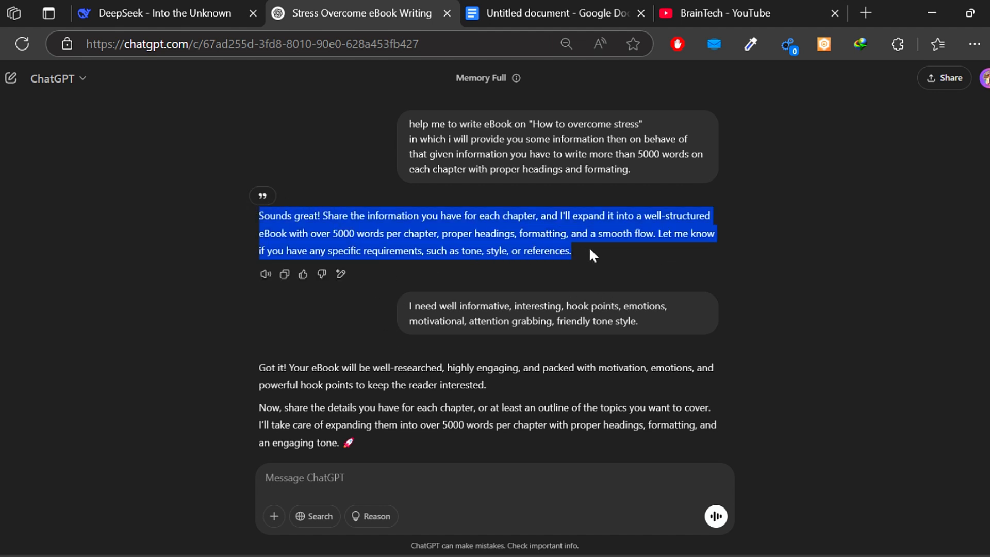
left_click(428, 281)
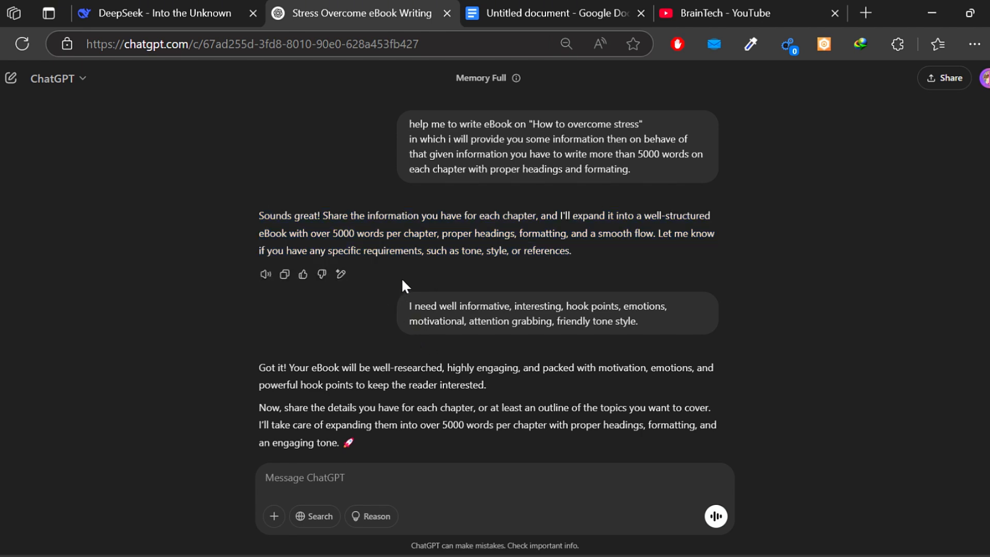
Compare the prompt and the tone and goal lines in DeepSeek with the follow-up messages in the ChatGPT conversation
left_click(138, 12)
scroll(423, 331, "up", 5)
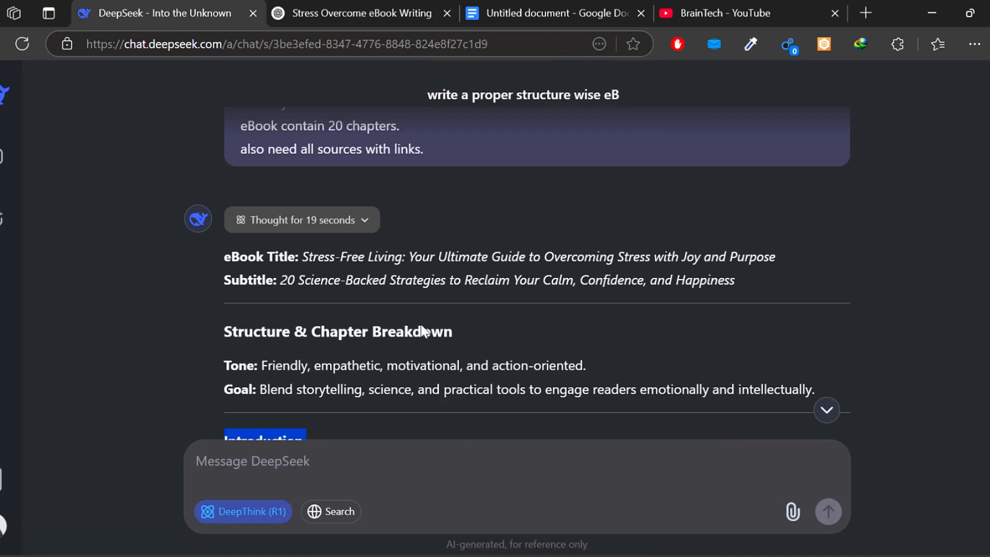
scroll(422, 331, "up", 1)
left_click(334, 12)
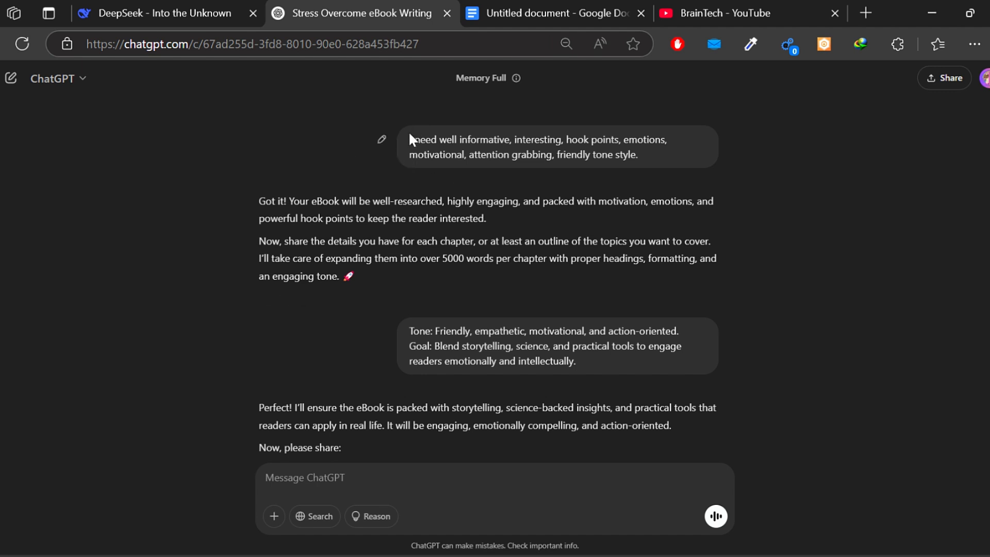
Highlight the style request in ChatGPT, compare it with the original DeepSeek prompt, and highlight the tone and goal message
left_click_drag(408, 135, 646, 164)
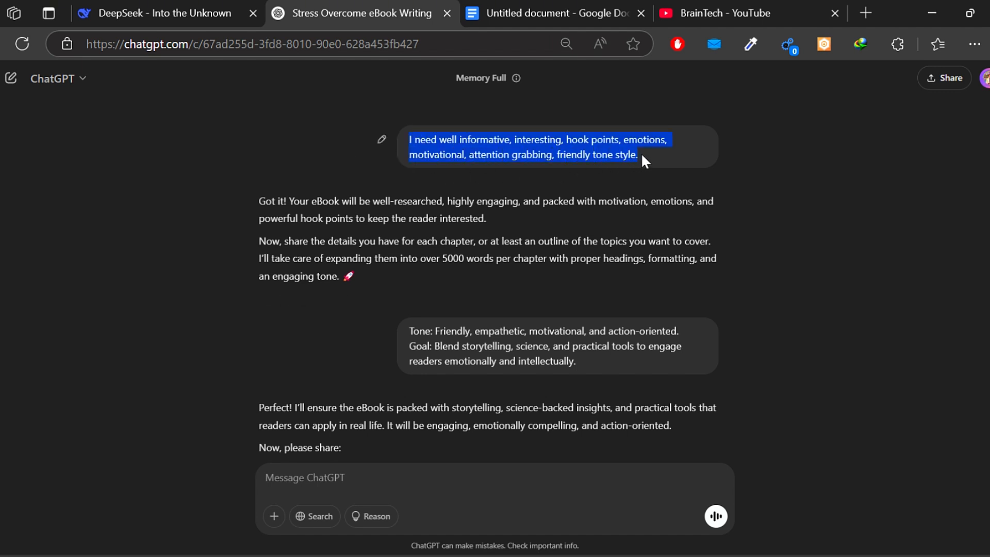
left_click(138, 11)
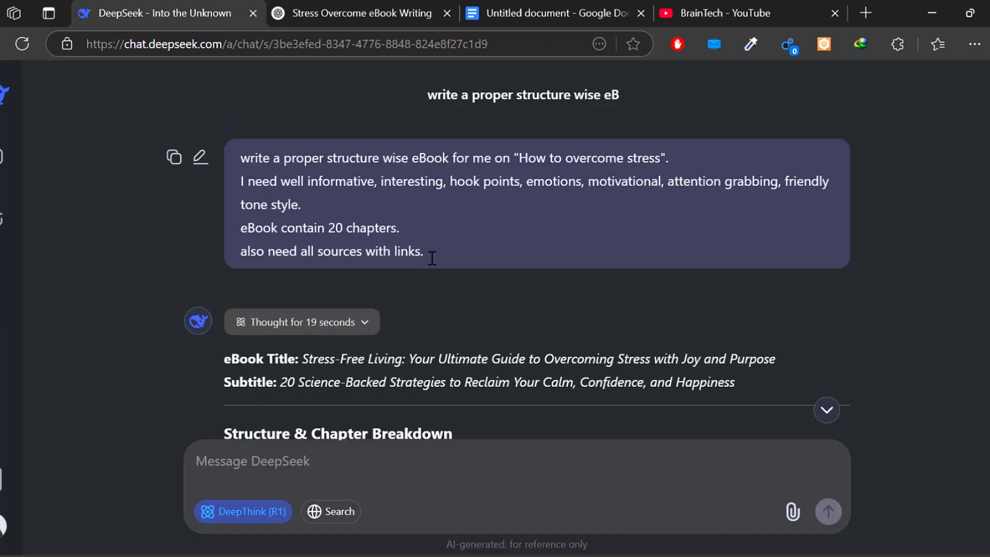
left_click(382, 10)
scroll(414, 338, "down", 2)
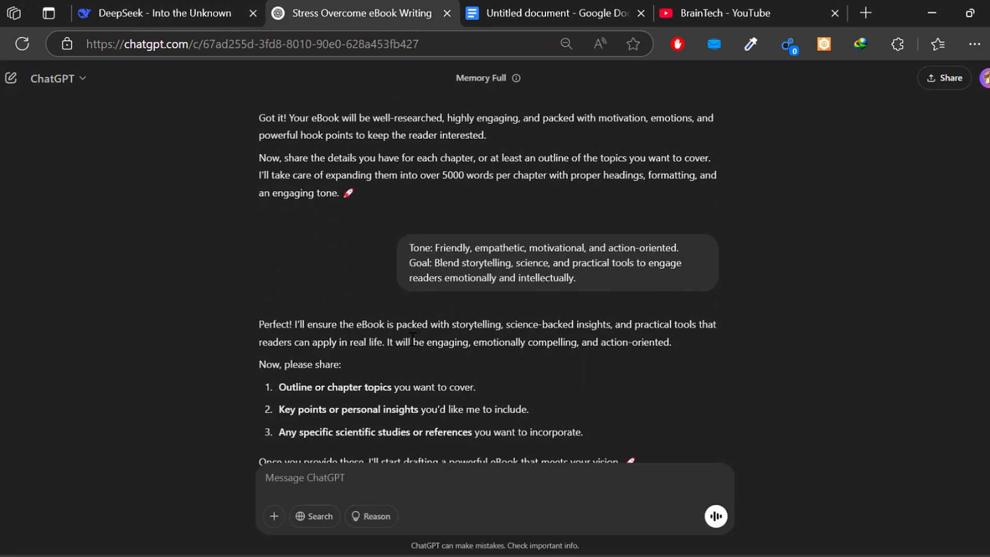
left_click_drag(408, 248, 578, 283)
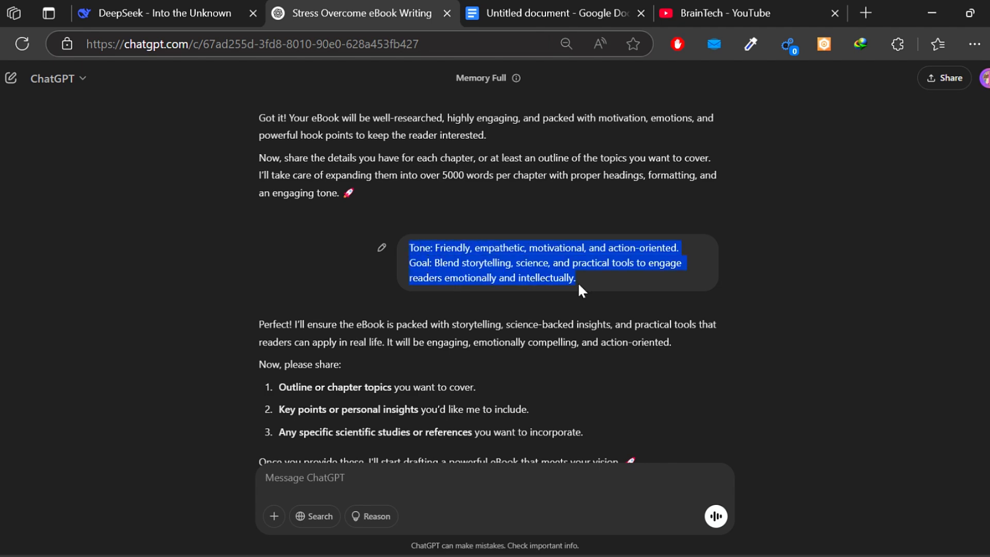
Review ChatGPT's reply to the tone and goal message, including its request for chapter topics, key points and scientific studies
left_click(458, 384)
left_click_drag(254, 317, 643, 216)
scroll(457, 442, "down", 5)
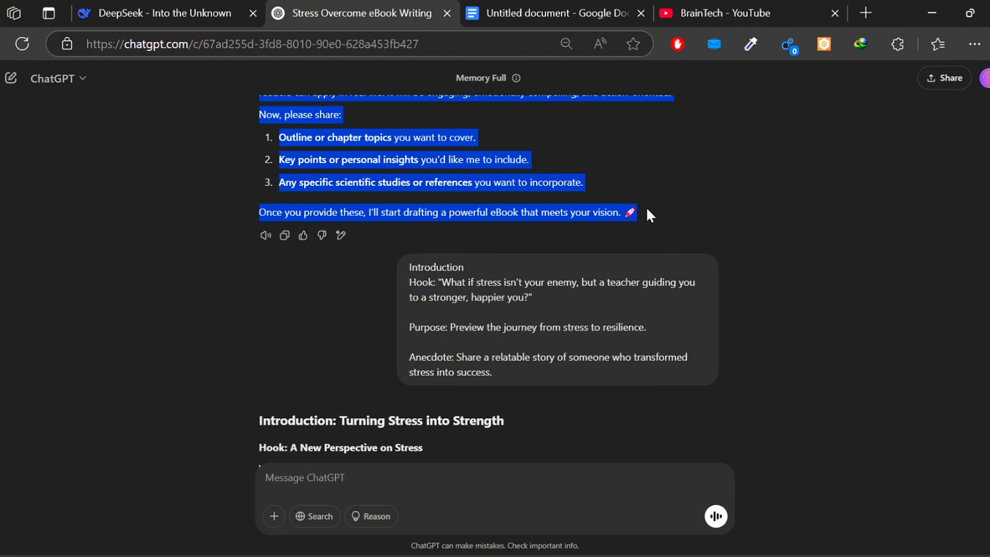
scroll(652, 208, "up", 3)
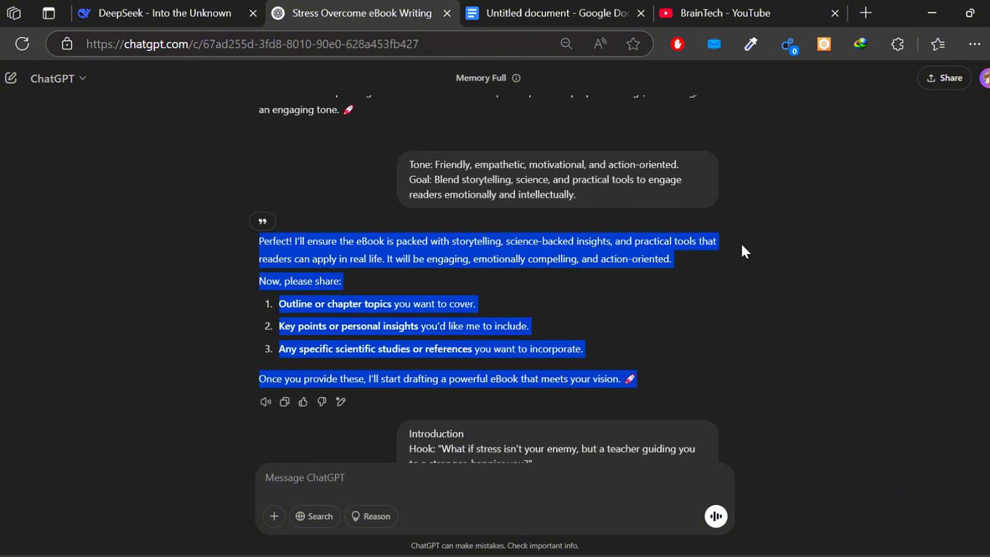
left_click(625, 296)
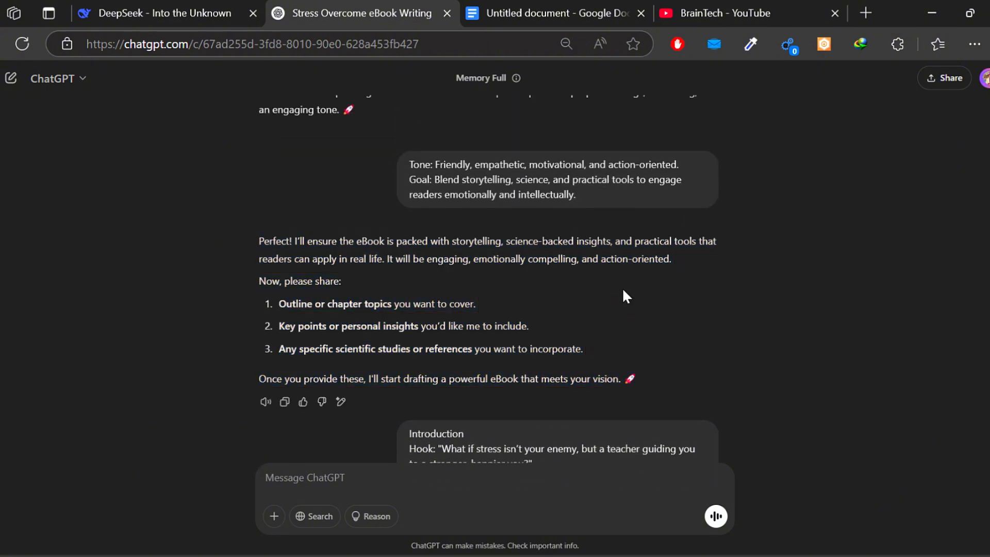
scroll(623, 295, "down", 5)
scroll(665, 433, "up", 2)
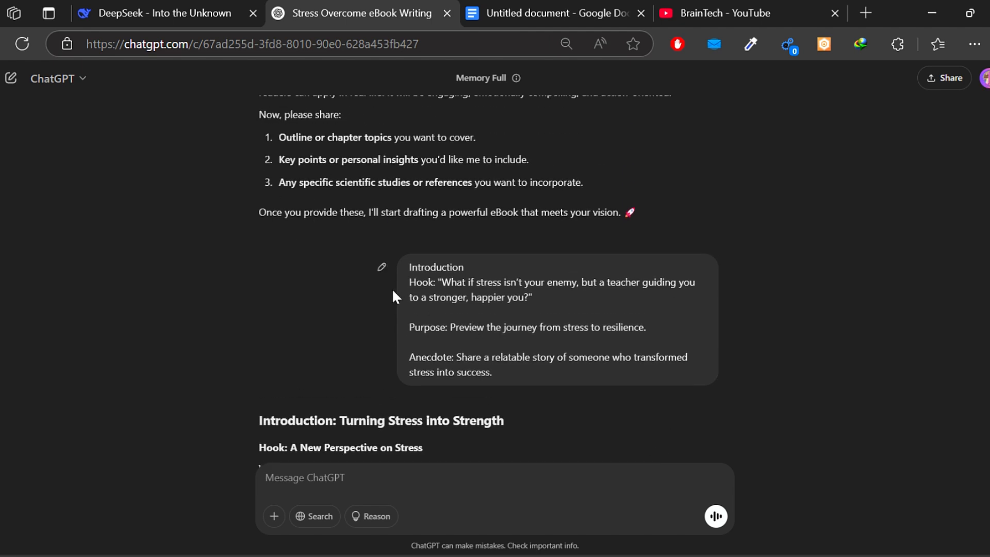
Compare the Introduction outline in DeepSeek with the Introduction message sent in the ChatGPT conversation
left_click(153, 20)
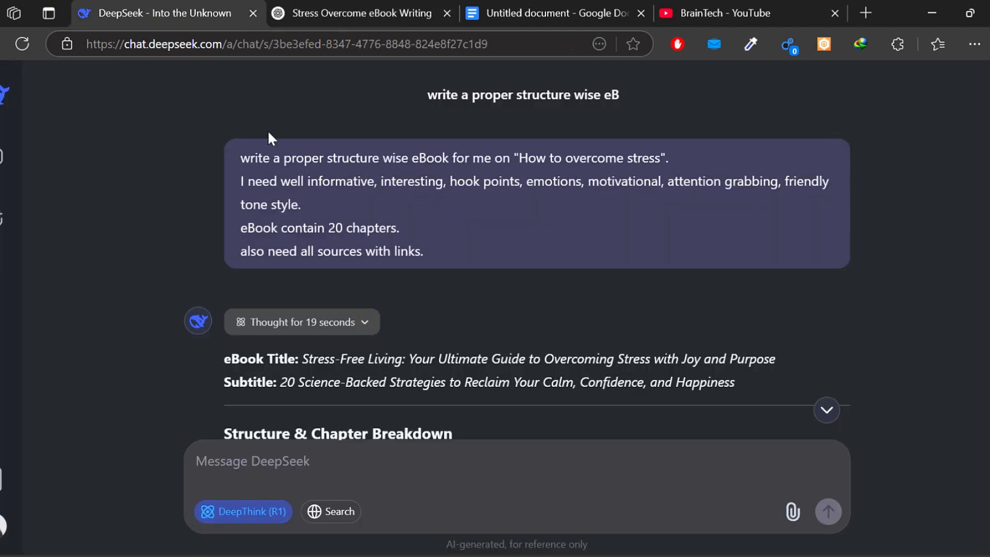
scroll(342, 413, "down", 5)
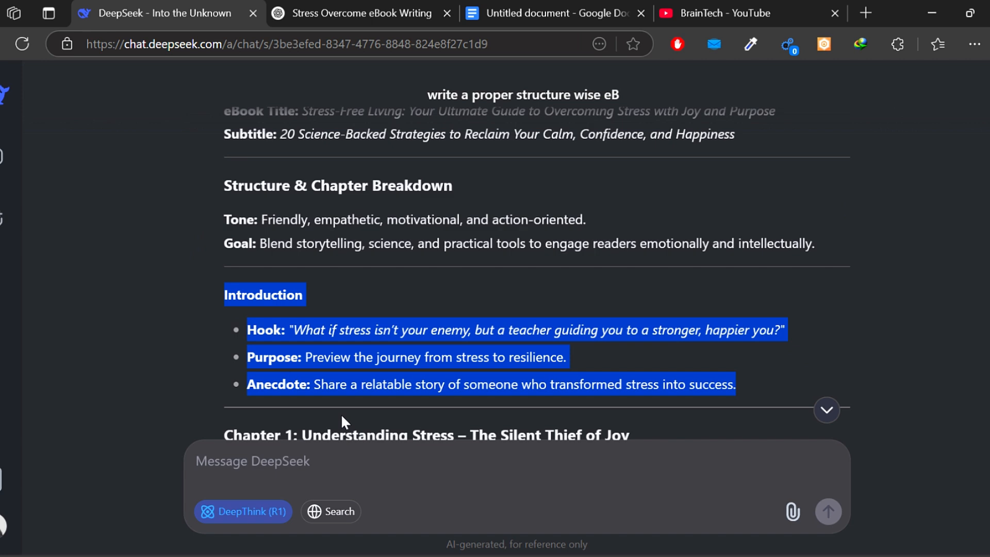
left_click(356, 12)
scroll(403, 382, "down", 3)
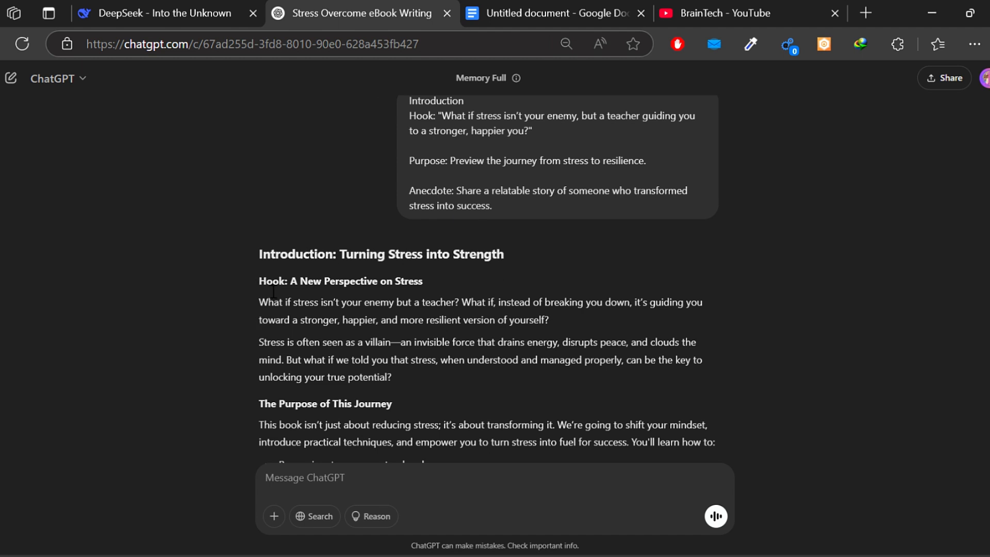
Examine ChatGPT's generated introduction, highlighting the hook, purpose and real story of transformation sections
left_click_drag(258, 302, 453, 374)
scroll(353, 416, "down", 2)
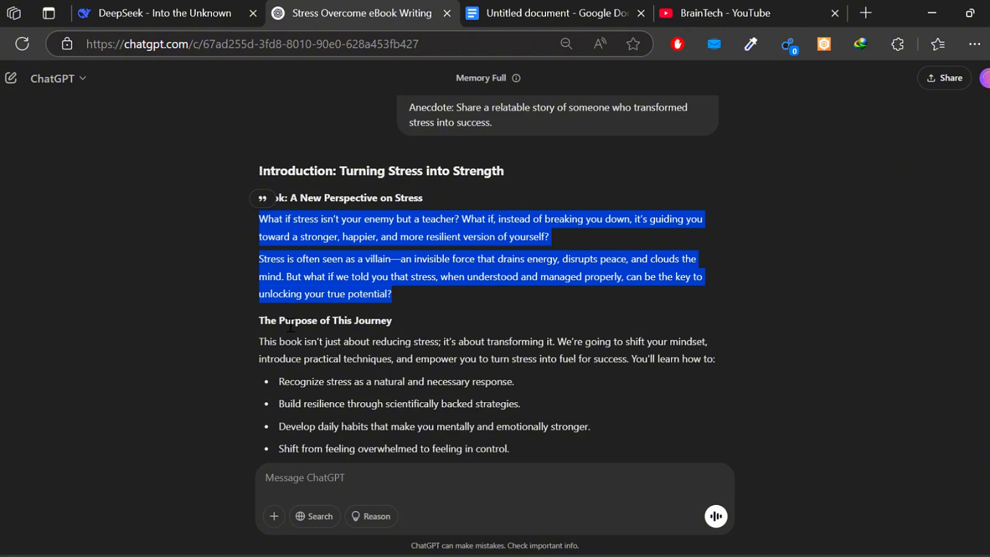
left_click_drag(250, 320, 474, 377)
scroll(469, 379, "down", 5)
scroll(474, 377, "down", 3)
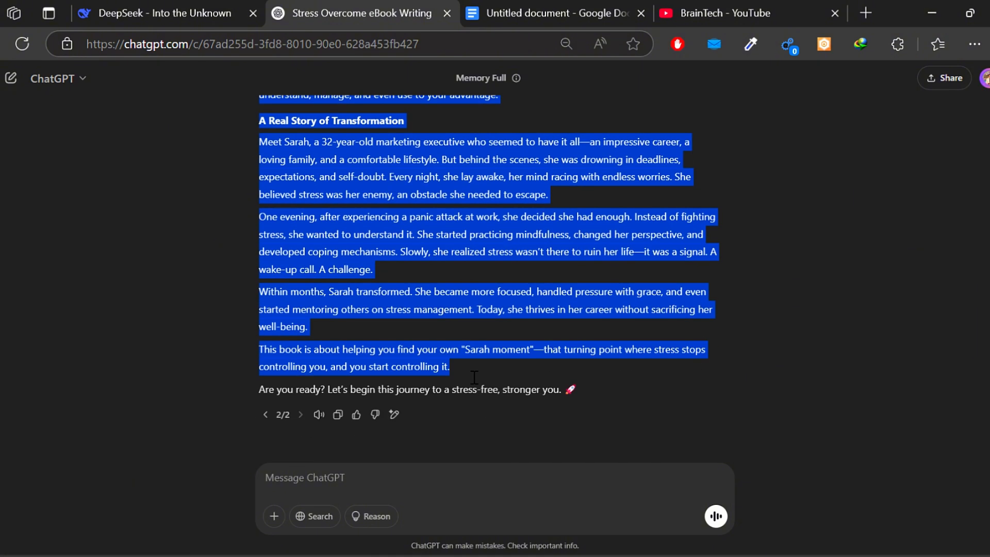
left_click(394, 318)
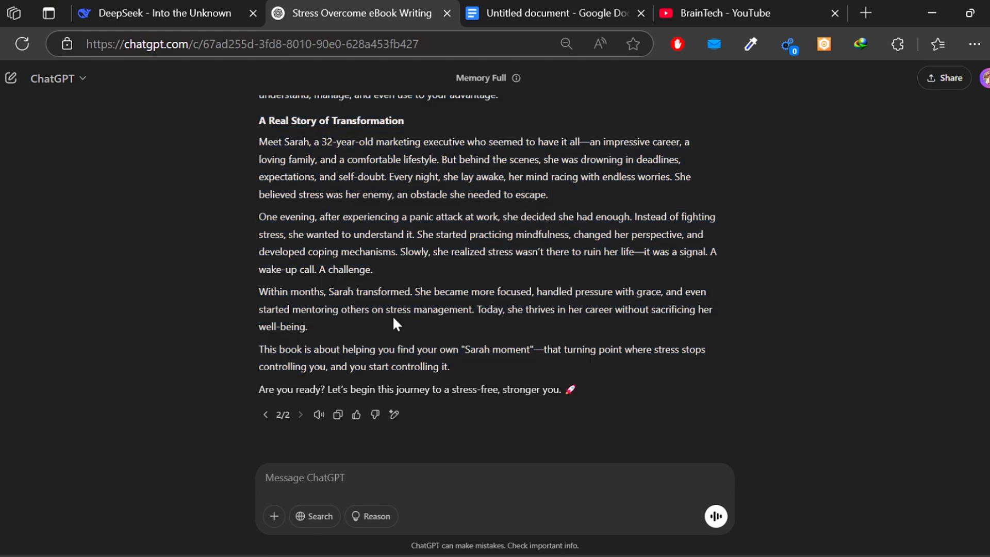
Copy the generated introduction from the heading "Introduction: Turning Stress into Strength" up to just before the closing "Are you ready?" line
scroll(553, 155, "up", 8)
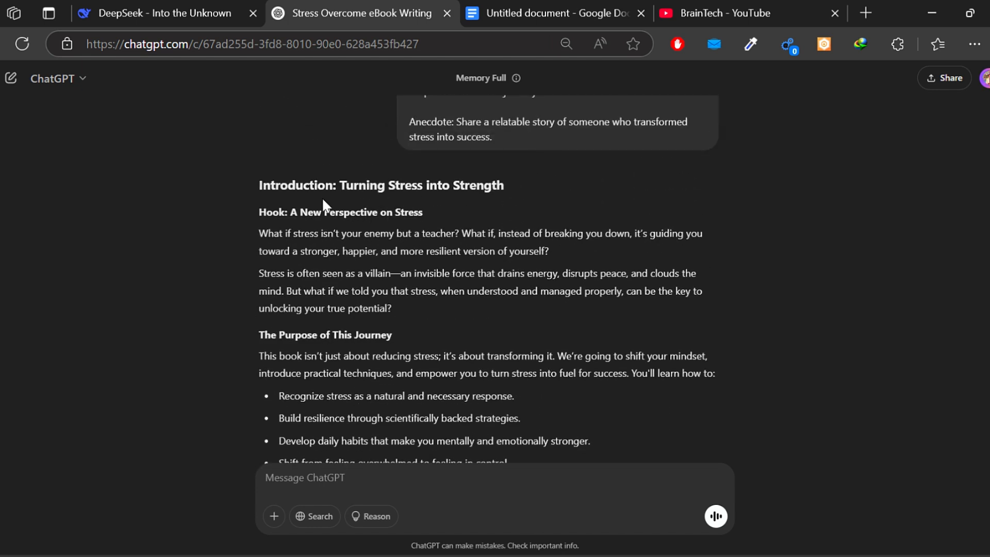
left_click_drag(258, 186, 415, 349)
scroll(354, 302, "down", 1)
scroll(342, 302, "down", 7)
left_click_drag(566, 363, 243, 261)
key("ctrl+c")
scroll(385, 245, "up", 9)
scroll(249, 234, "up", 2)
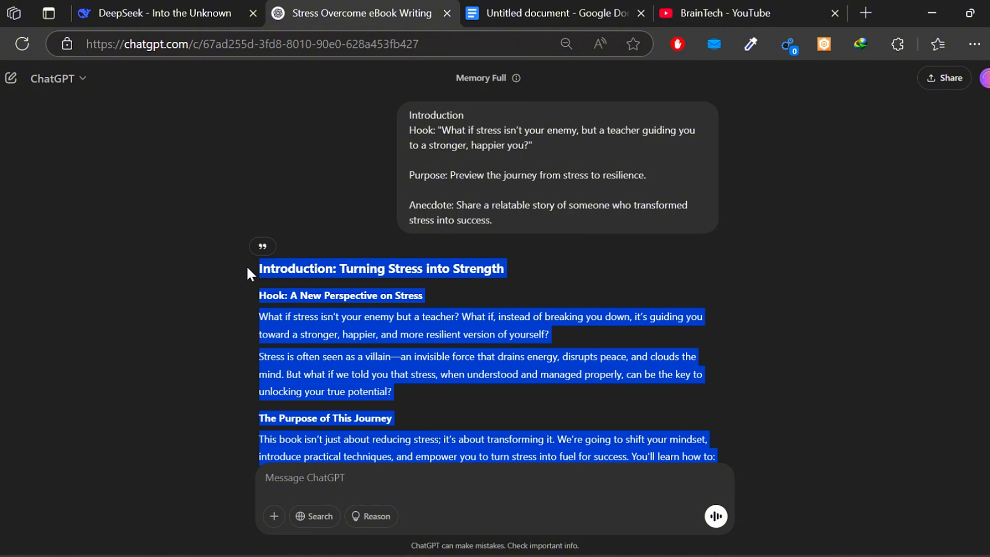
Switch to the untitled Google Docs document, paste the copied introduction into the blank page and check it
left_click(521, 13)
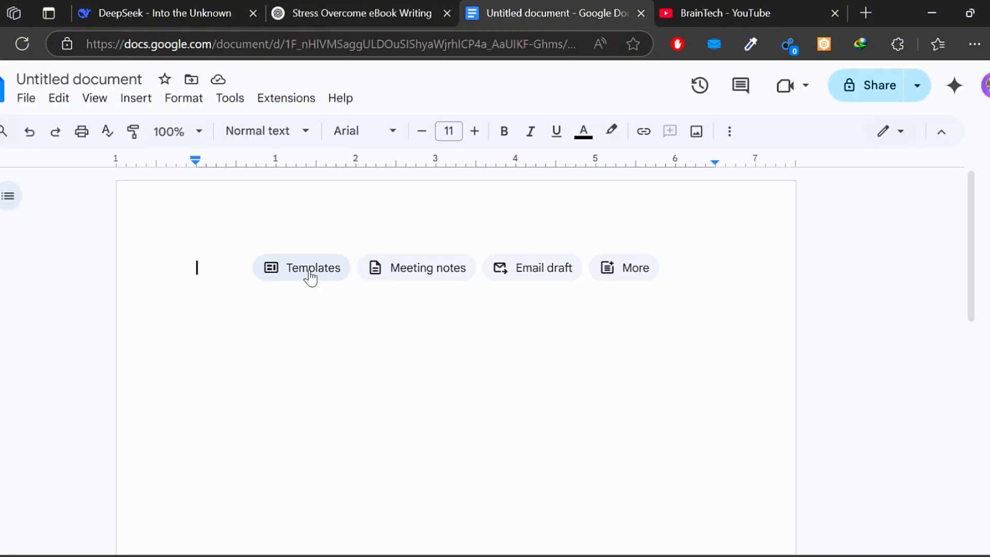
key("ctrl+v")
scroll(444, 362, "up", 10)
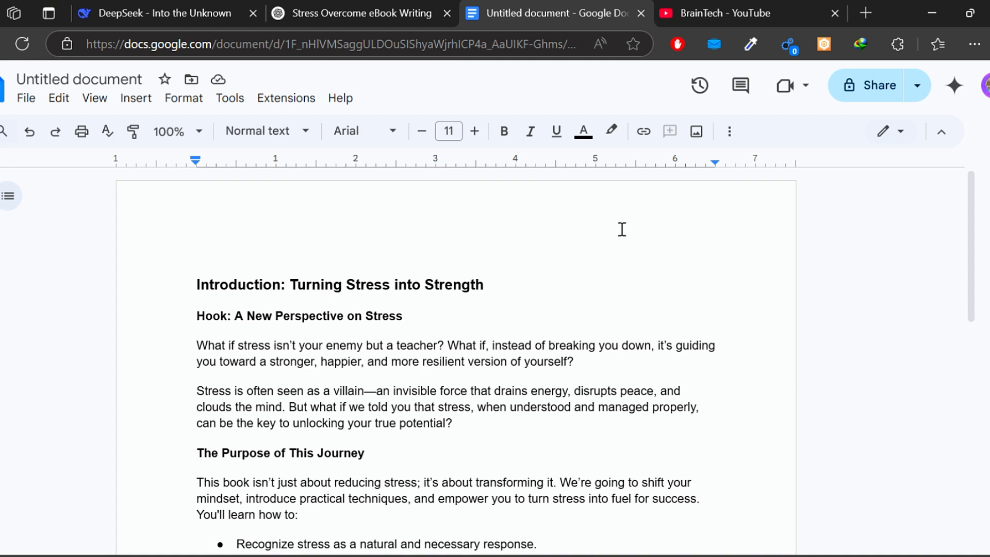
scroll(580, 320, "down", 8)
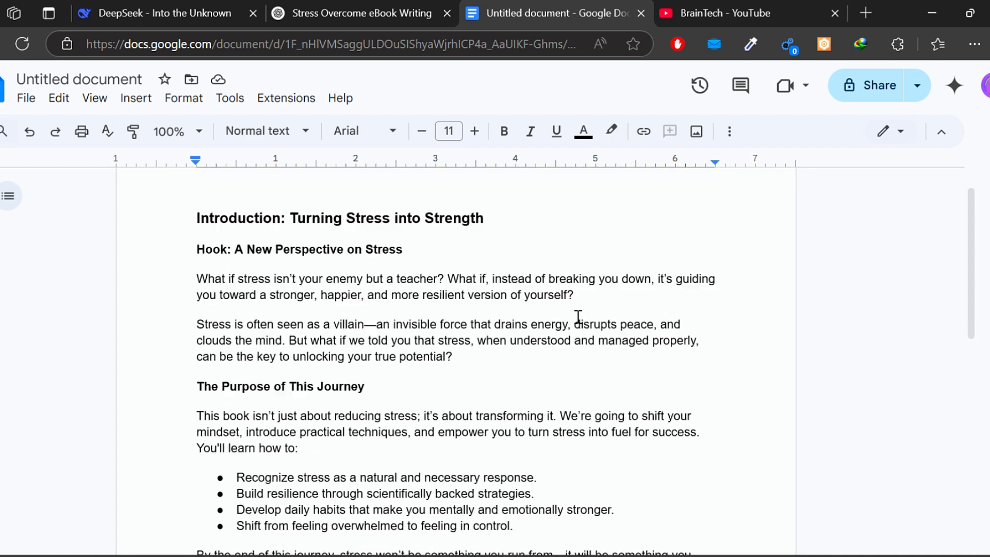
scroll(575, 328, "up", 7)
scroll(575, 328, "up", 2)
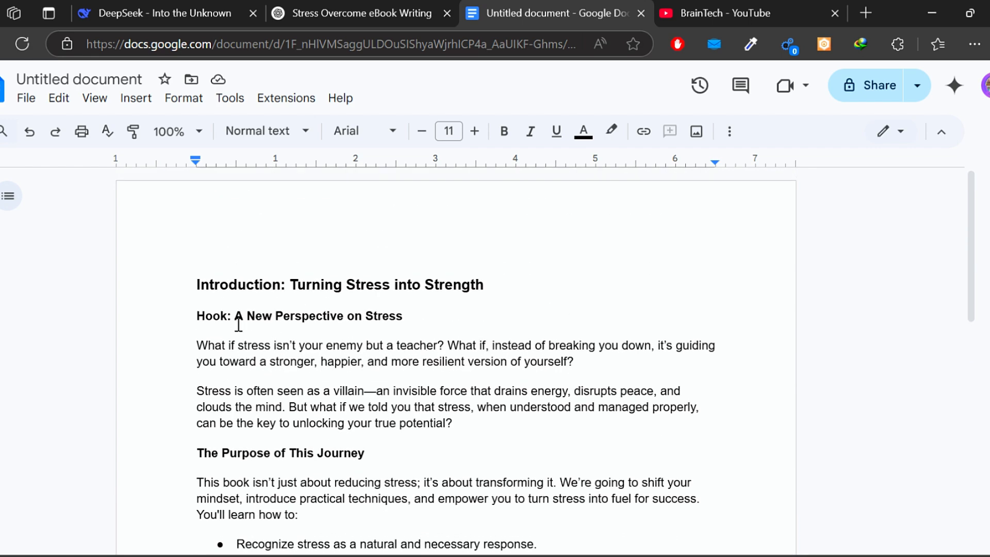
Remove the "Hook:" label from the first subheading so it reads "A New Perspective on Stress"
left_click_drag(235, 322, 211, 319)
key("BackSpace")
key("BackSpace")
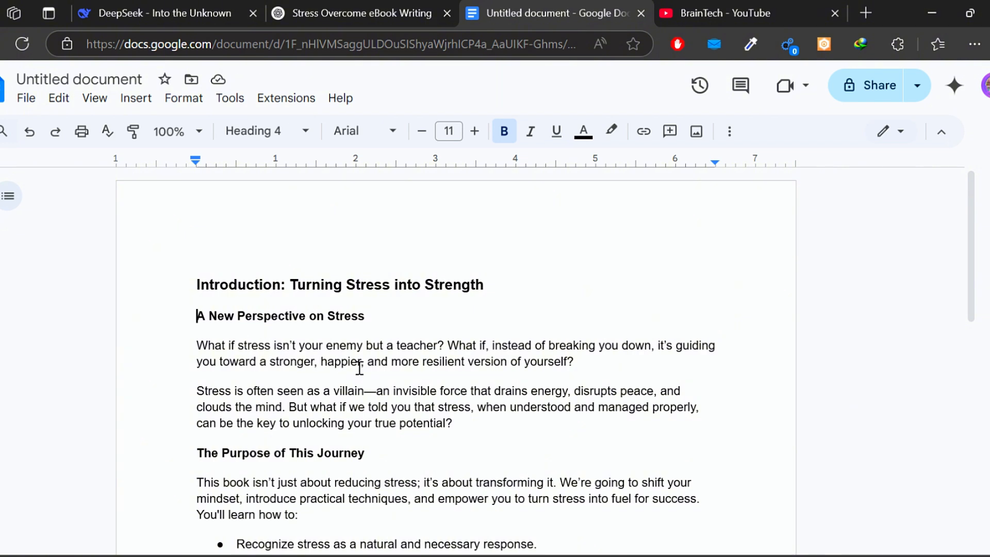
Add blank lines after the introduction's last paragraph to move the insertion point onto a new page
scroll(381, 413, "down", 6)
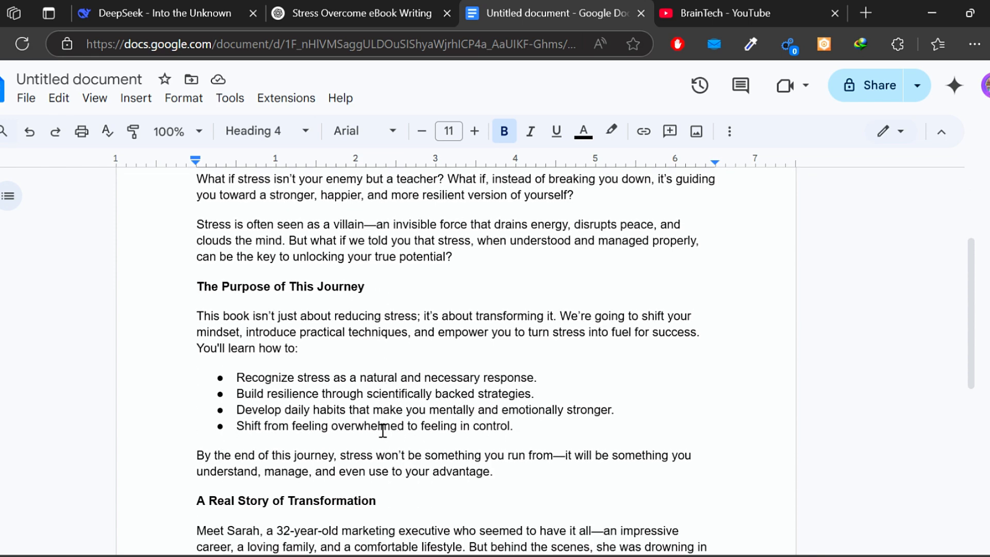
scroll(383, 431, "down", 5)
scroll(383, 431, "up", 6)
scroll(382, 431, "down", 6)
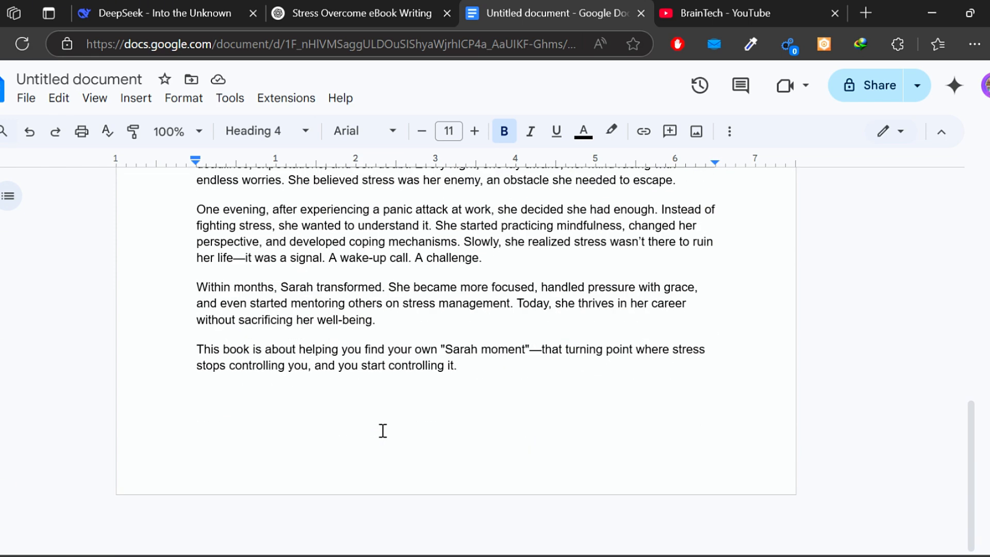
double_click(506, 384)
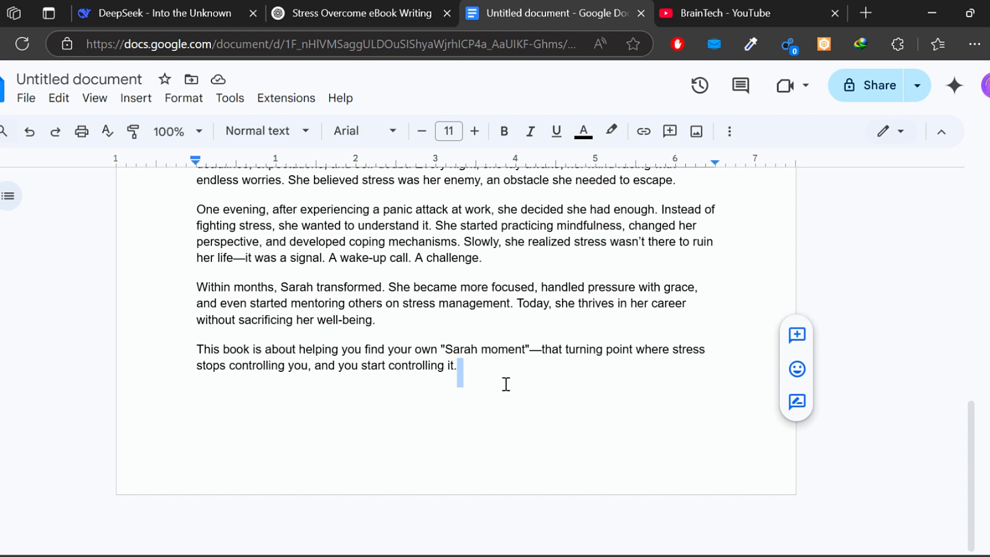
left_click(506, 384)
key("Return")
key("Return")
key("Return")
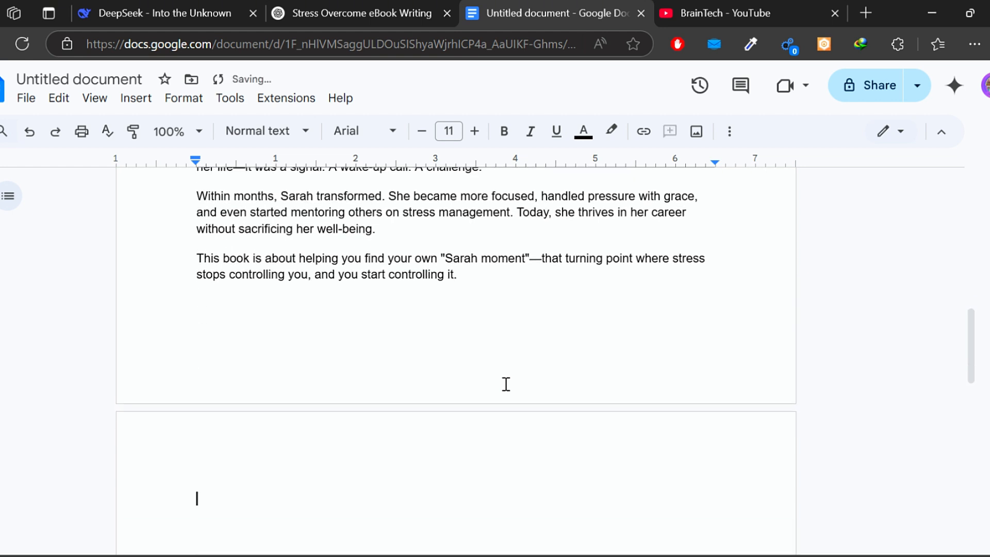
Switch to DeepSeek and copy the outline of "Chapter 1: Understanding Stress – The Silent Thief of Joy" with its key points, hook and source
left_click(206, 6)
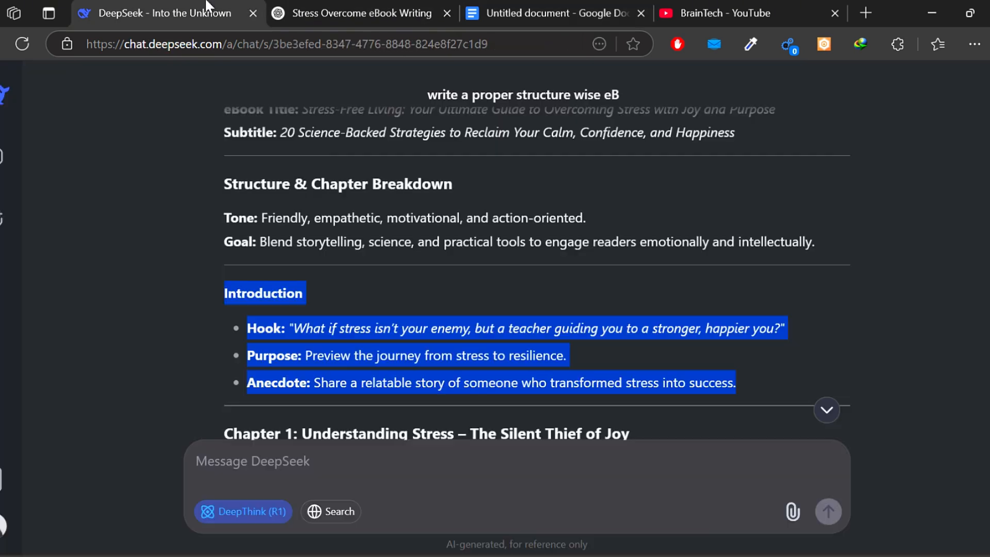
scroll(333, 278, "down", 5)
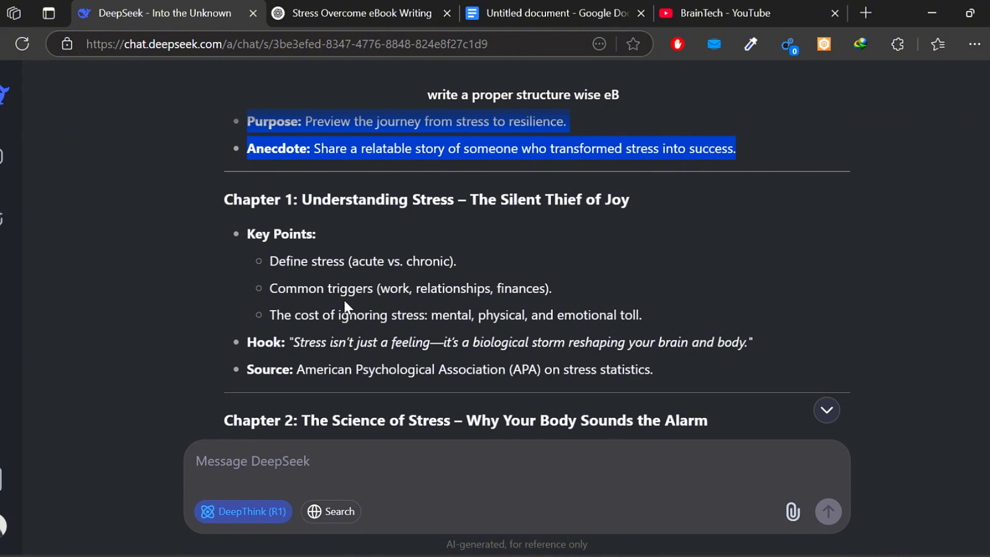
scroll(351, 309, "down", 1)
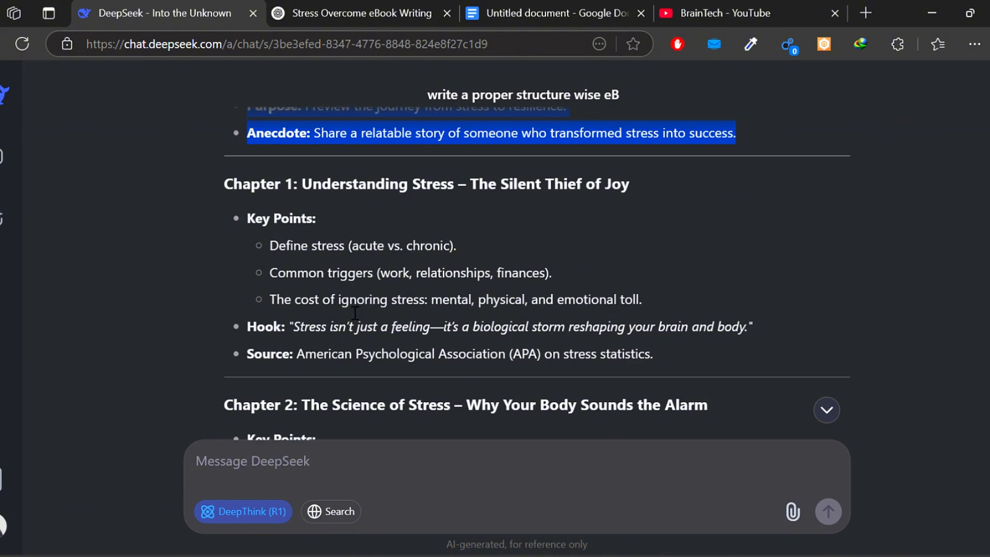
left_click_drag(219, 175, 597, 363)
key("ctrl+c")
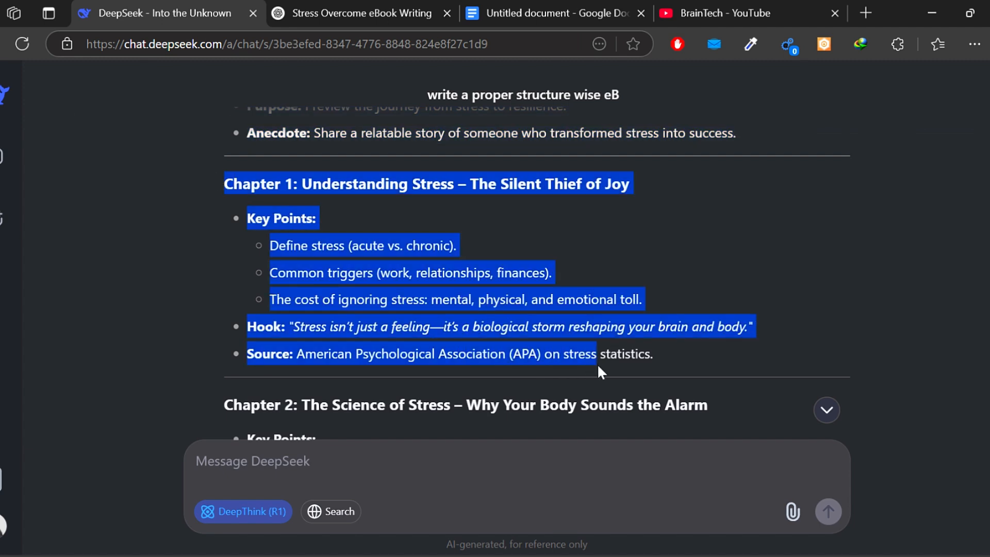
Paste the Chapter 1 outline as a new message in the ChatGPT conversation, review the earlier messages, and send it
left_click(350, 13)
left_click(423, 493)
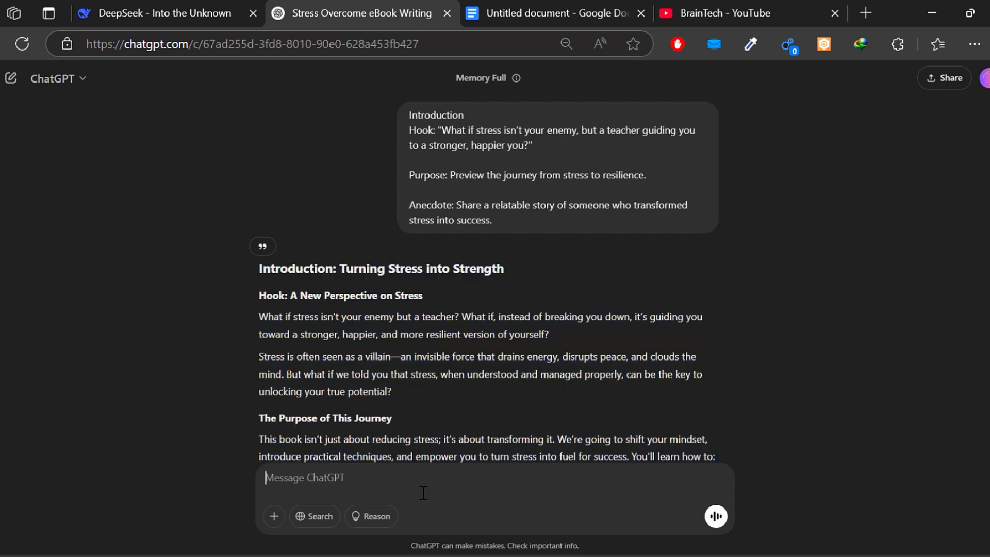
key("ctrl+v")
scroll(541, 260, "up", 10)
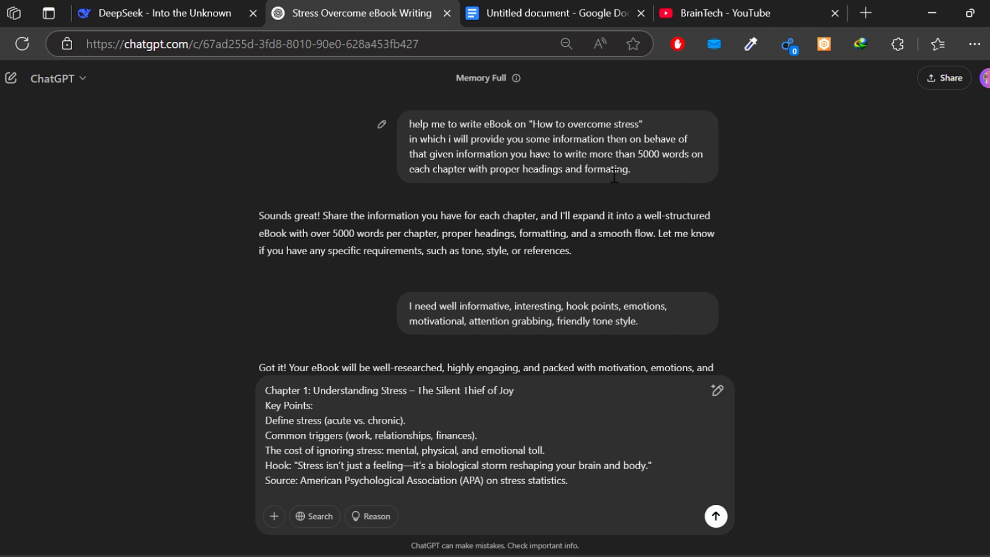
scroll(480, 310, "down", 10)
scroll(477, 365, "down", 5)
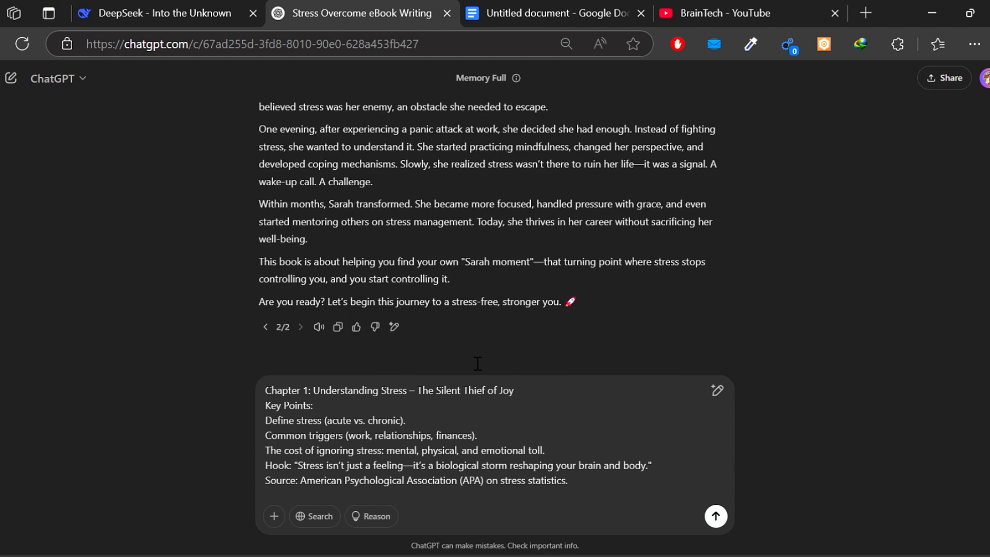
scroll(500, 258, "up", 12)
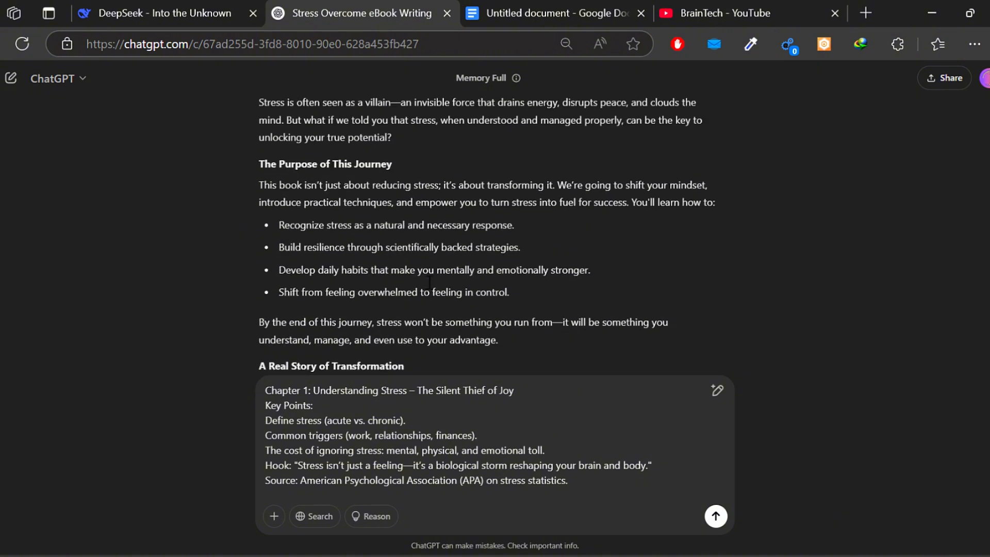
scroll(407, 239, "down", 8)
scroll(422, 286, "down", 5)
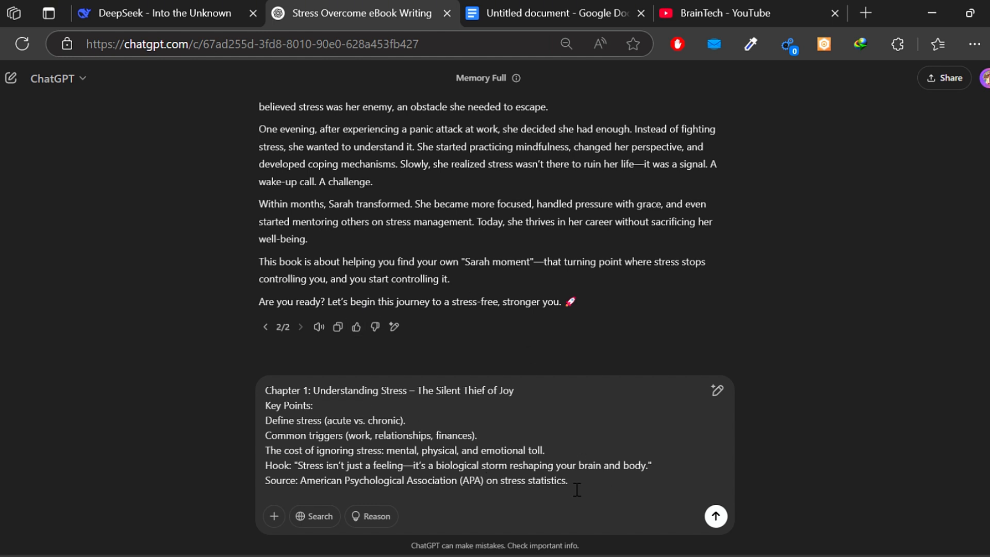
left_click(716, 516)
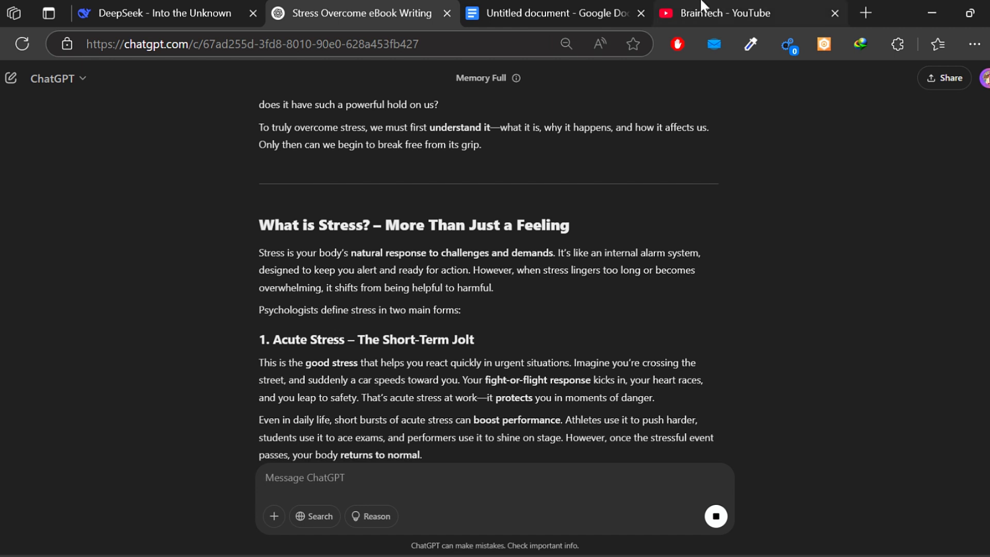
Review the introduction's pages in the Google Docs document and the Chapter 1 text being generated in ChatGPT
left_click(608, 17)
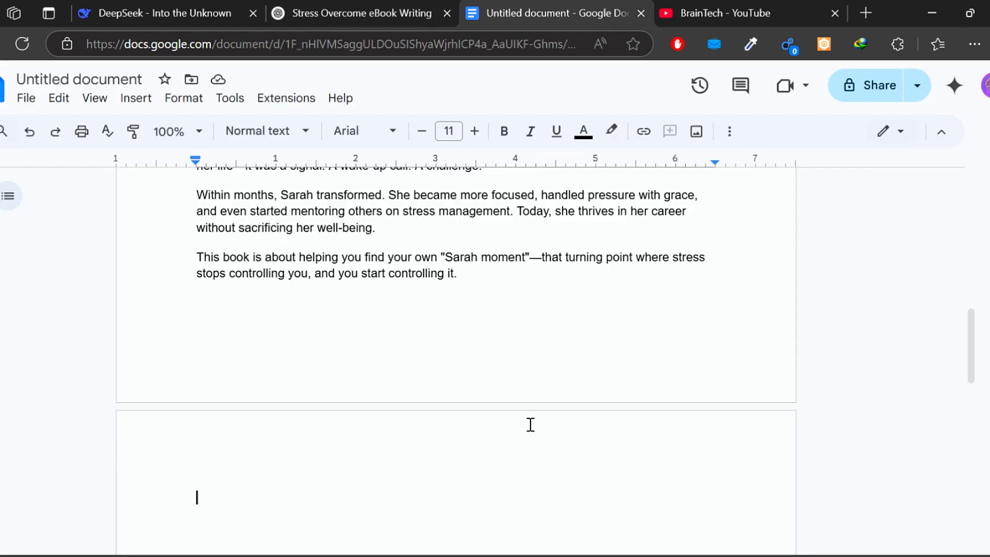
scroll(531, 422, "down", 5)
scroll(531, 423, "up", 10)
scroll(531, 424, "up", 7)
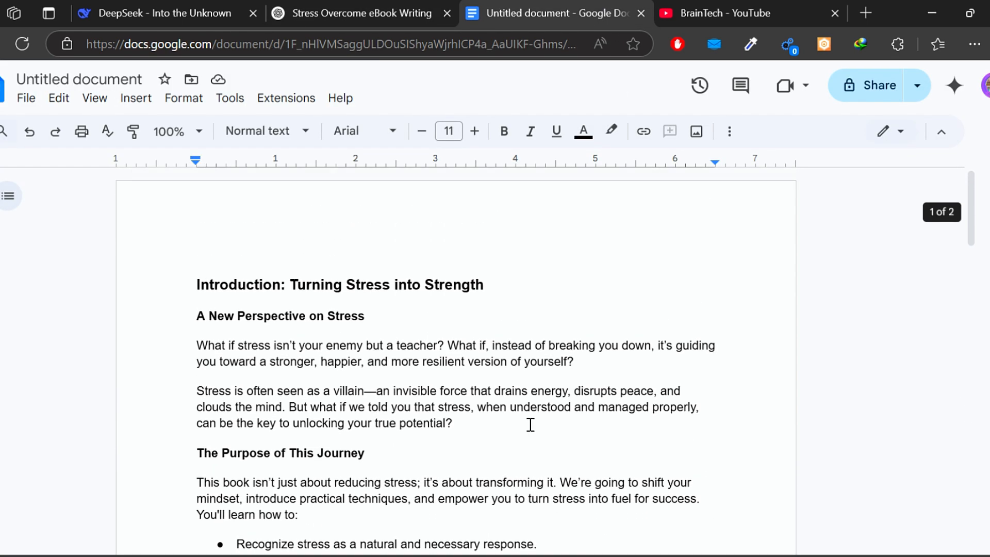
left_click(361, 12)
scroll(516, 354, "down", 15)
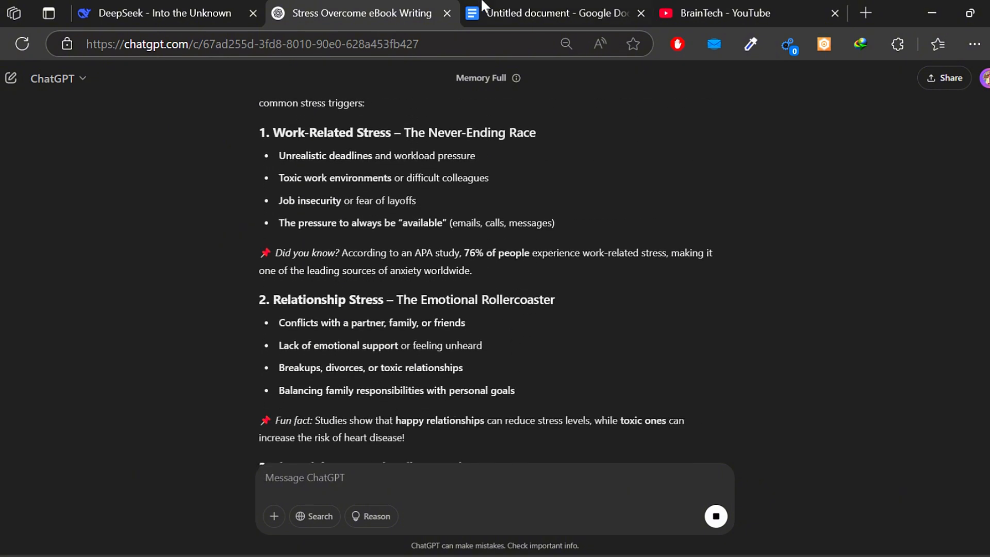
left_click(524, 15)
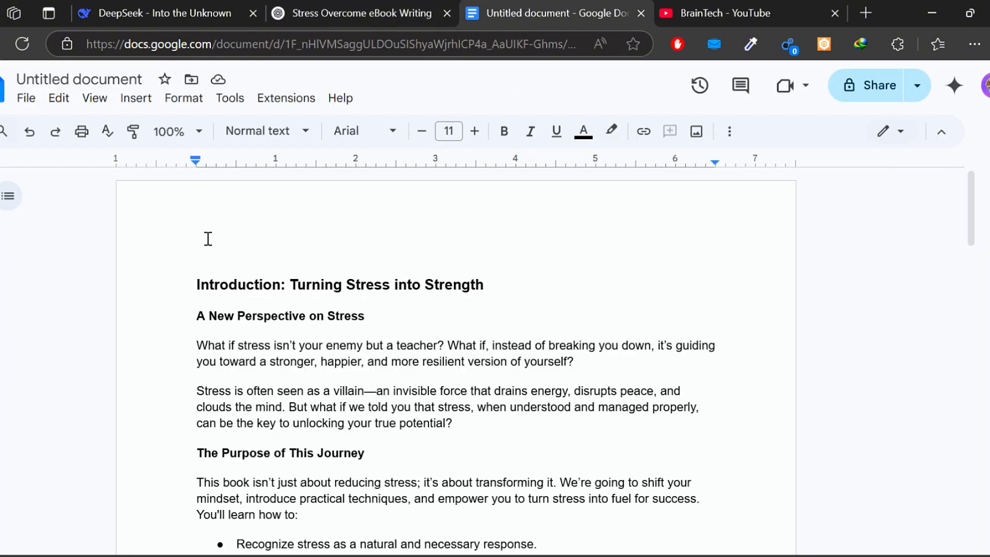
scroll(203, 287, "down", 6)
scroll(246, 338, "up", 6)
scroll(360, 407, "down", 10)
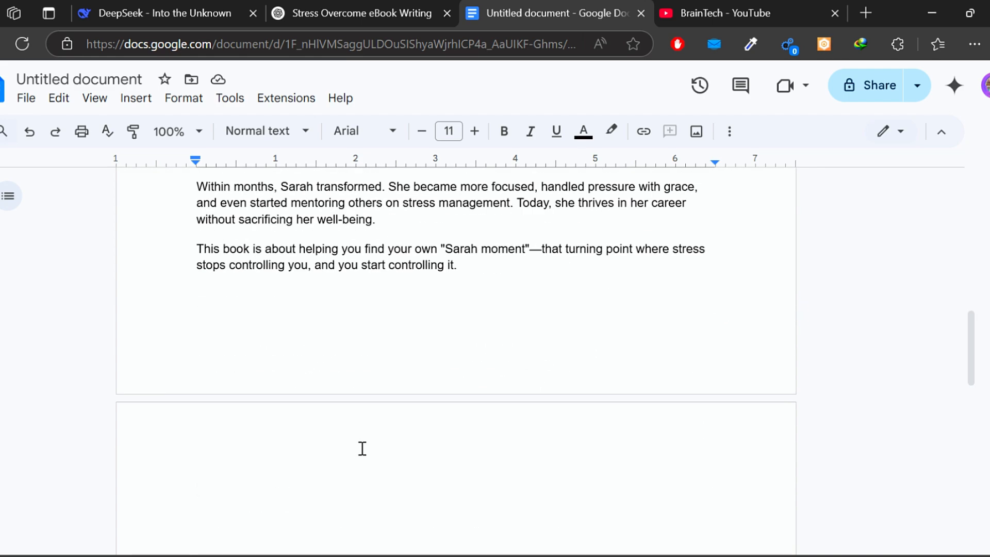
scroll(363, 449, "up", 10)
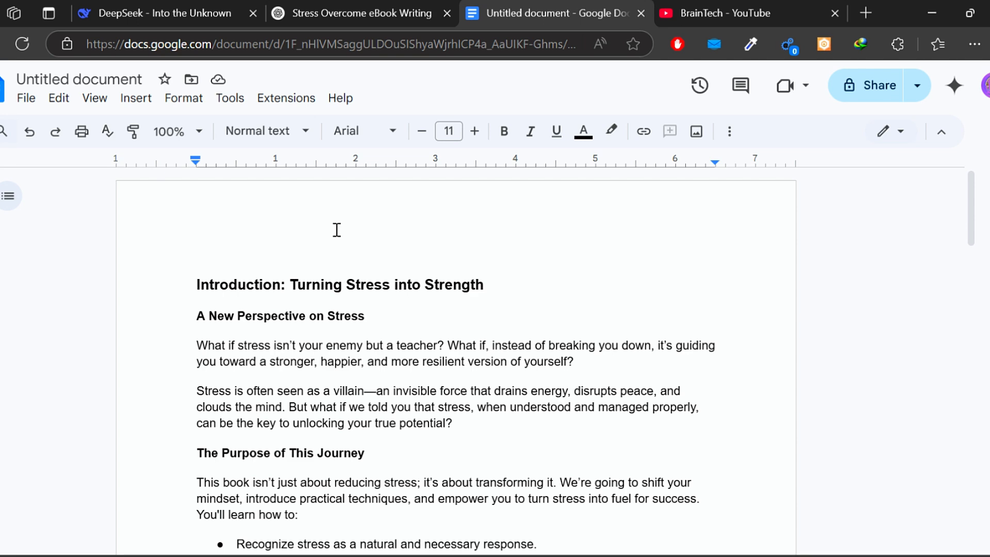
scroll(345, 254, "down", 15)
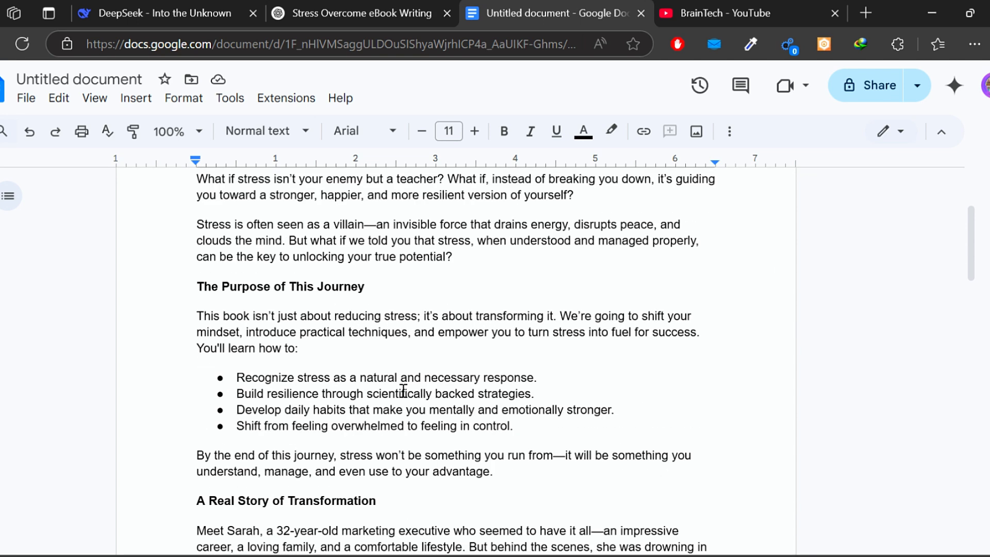
Switch to ChatGPT and copy the full Chapter 1 text, from its title through "You define how you deal with it."
left_click(336, 13)
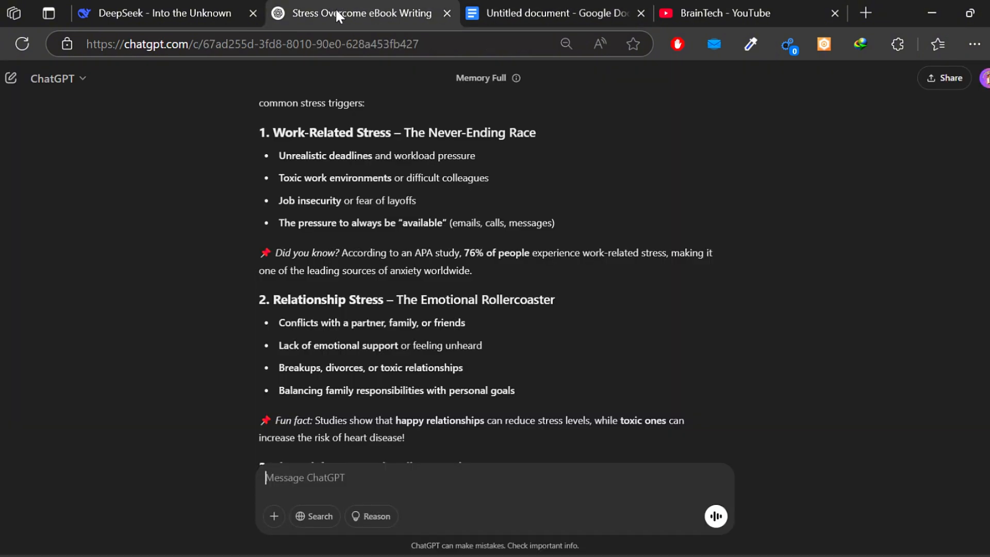
scroll(469, 366, "down", 15)
scroll(469, 367, "down", 2)
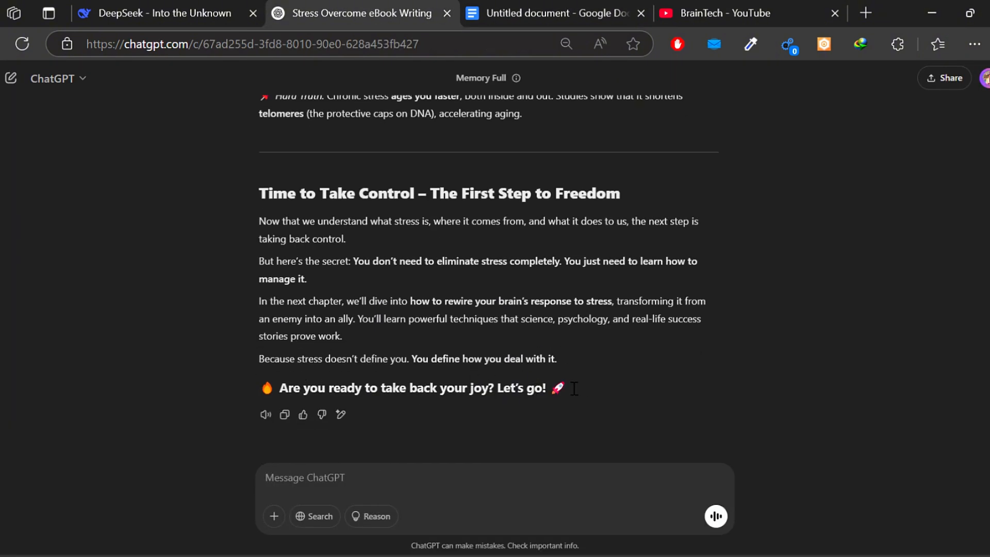
left_click_drag(562, 367, 272, 287)
scroll(482, 232, "up", 10)
scroll(448, 248, "up", 20)
scroll(335, 298, "up", 5)
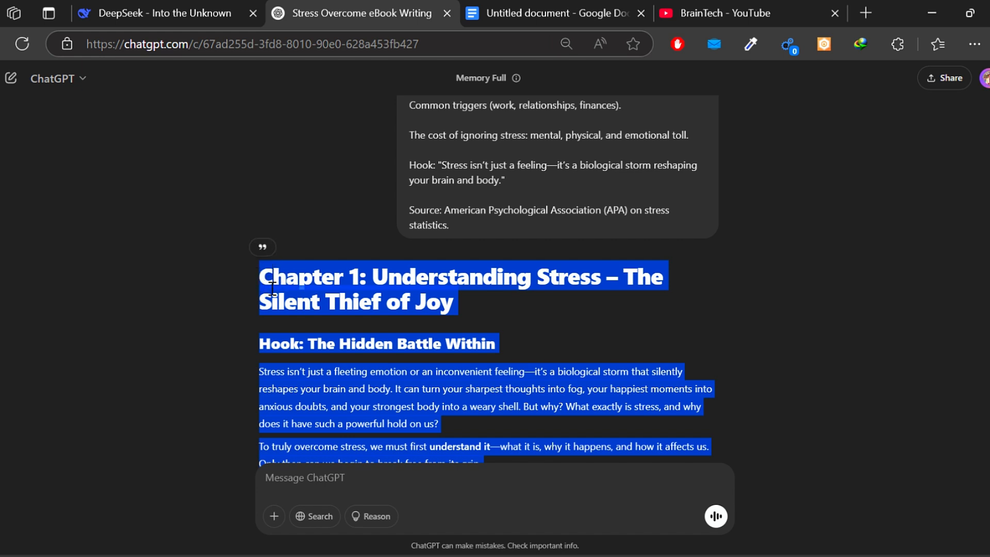
Paste the copied Chapter 1 text into the Google Docs document at the start of the page after the introduction
left_click(520, 10)
scroll(350, 304, "up", 3)
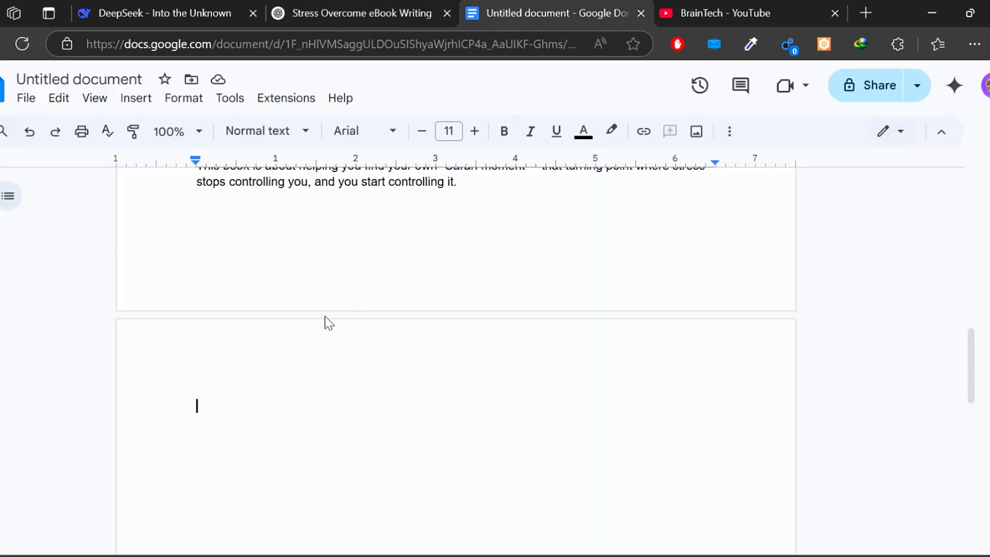
scroll(376, 347, "up", 15)
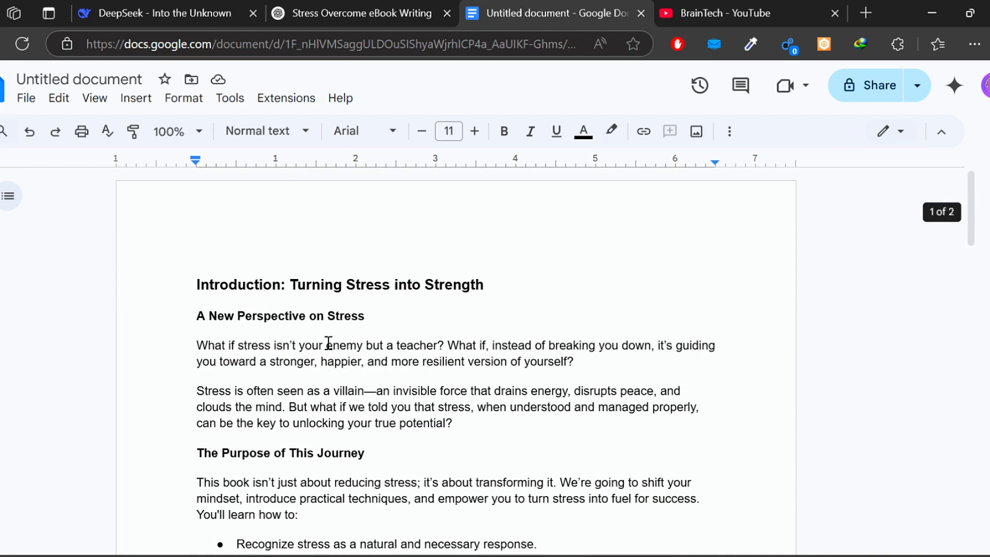
scroll(216, 323, "down", 16)
scroll(283, 378, "up", 3)
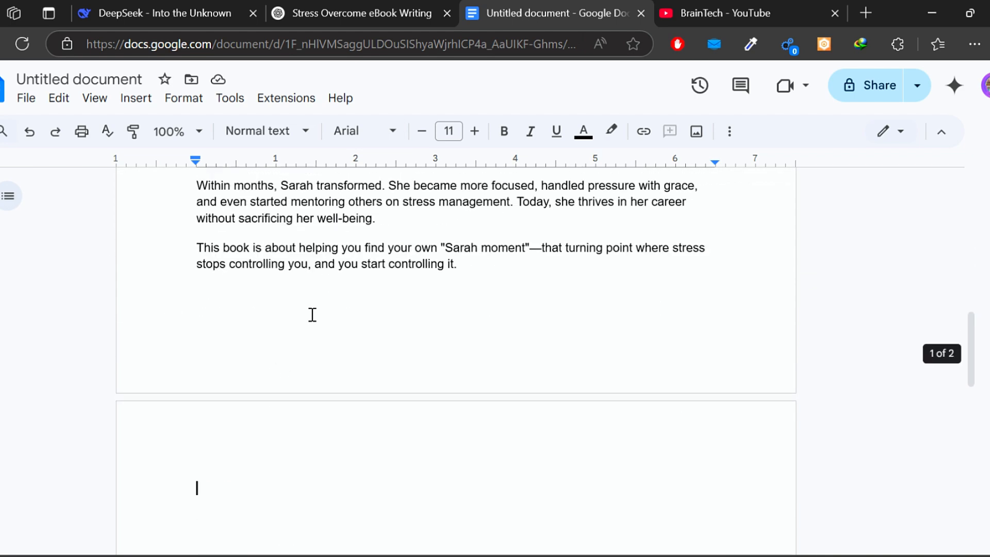
left_click(311, 346)
left_click(212, 464)
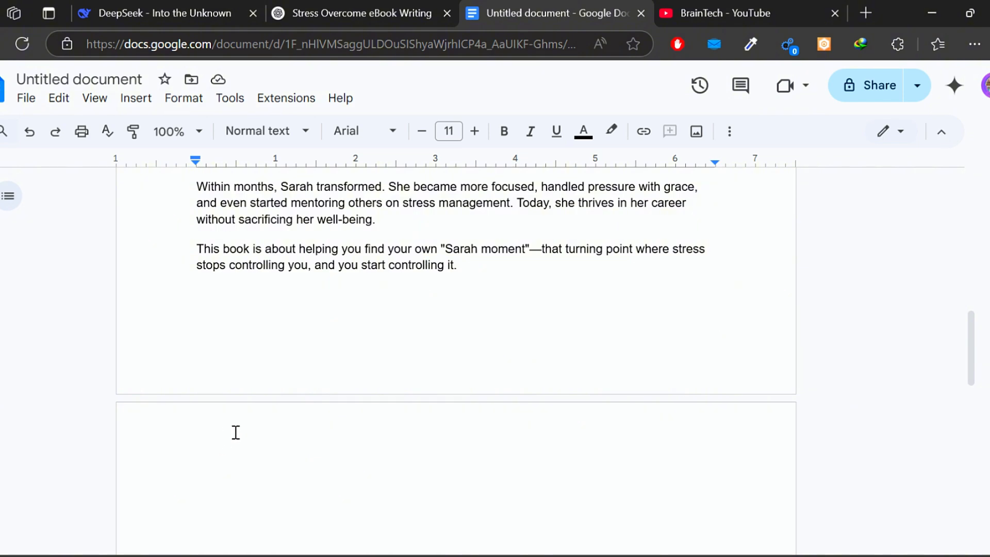
key("BackSpace")
key("Return")
scroll(380, 349, "up", 15)
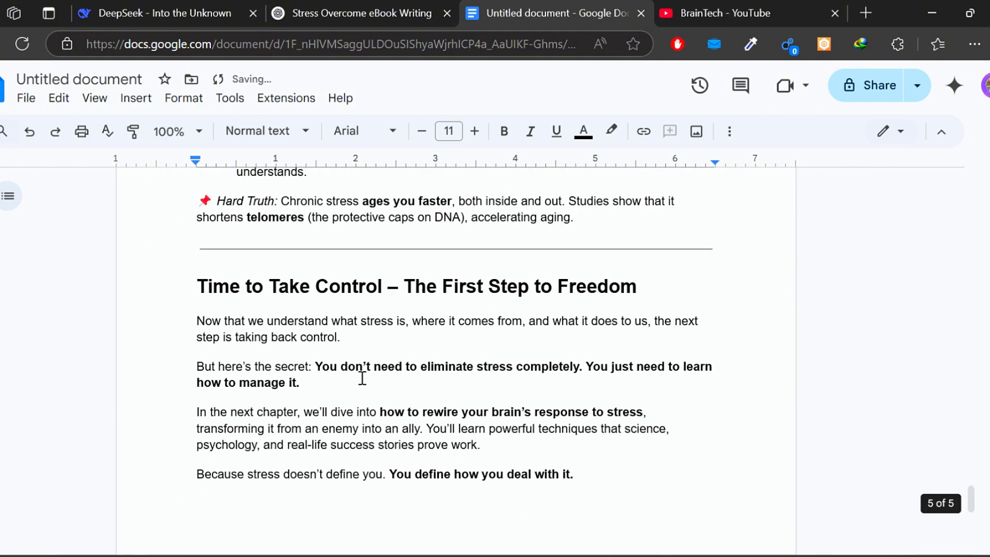
scroll(380, 349, "up", 15)
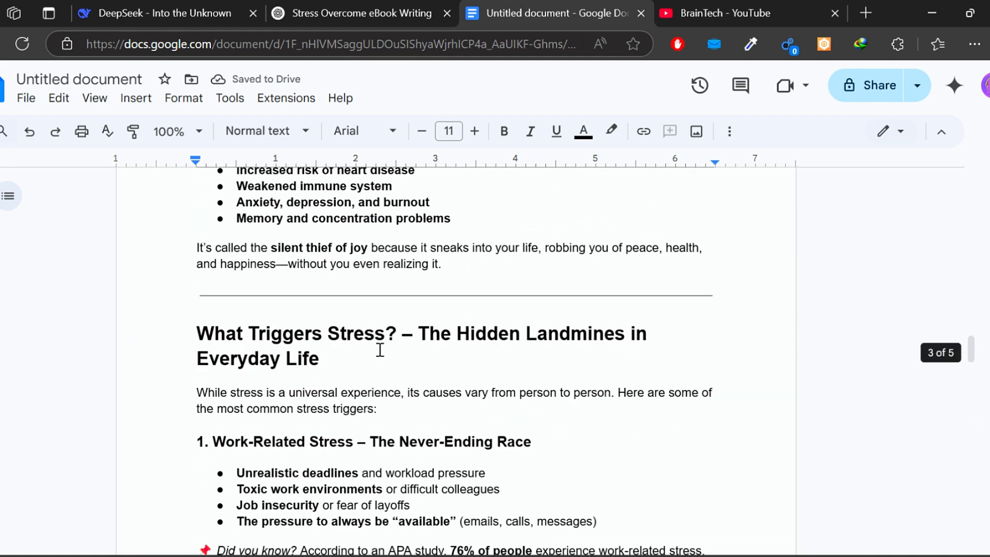
scroll(380, 350, "up", 15)
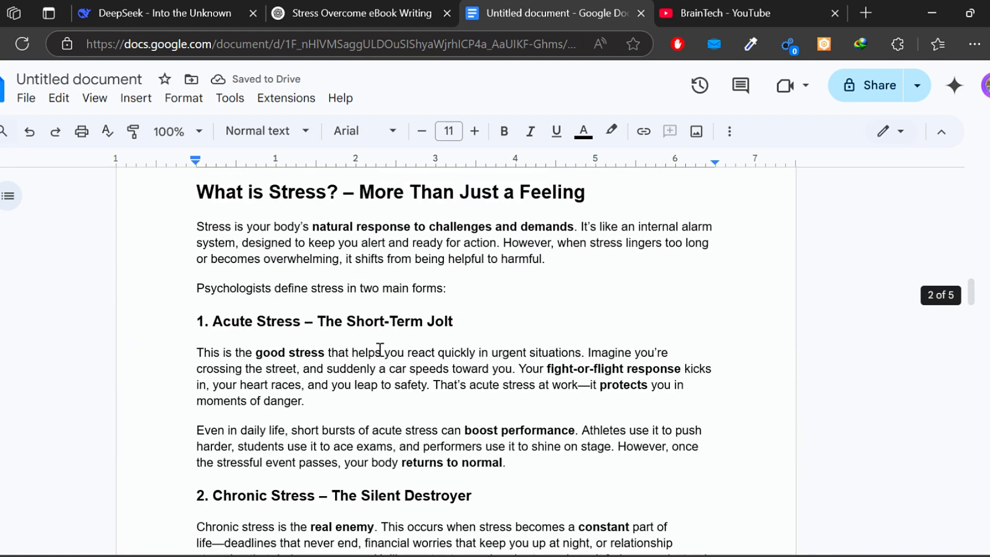
Remove the "Hook:" label and its leftover space from Chapter 1's first subheading so it reads "The Hidden Battle Within"
scroll(382, 423, "down", 2)
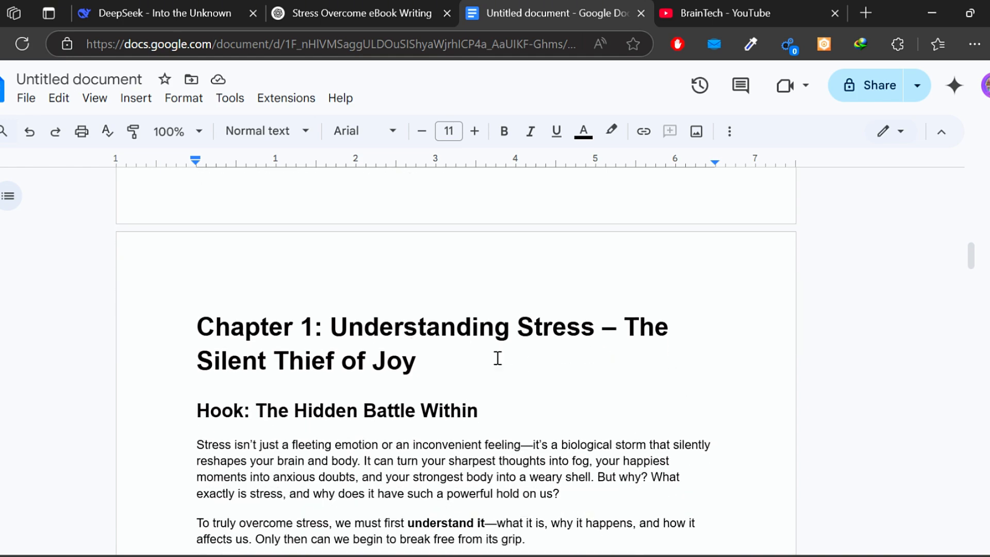
scroll(310, 392, "down", 1)
scroll(288, 376, "down", 10)
scroll(287, 376, "up", 8)
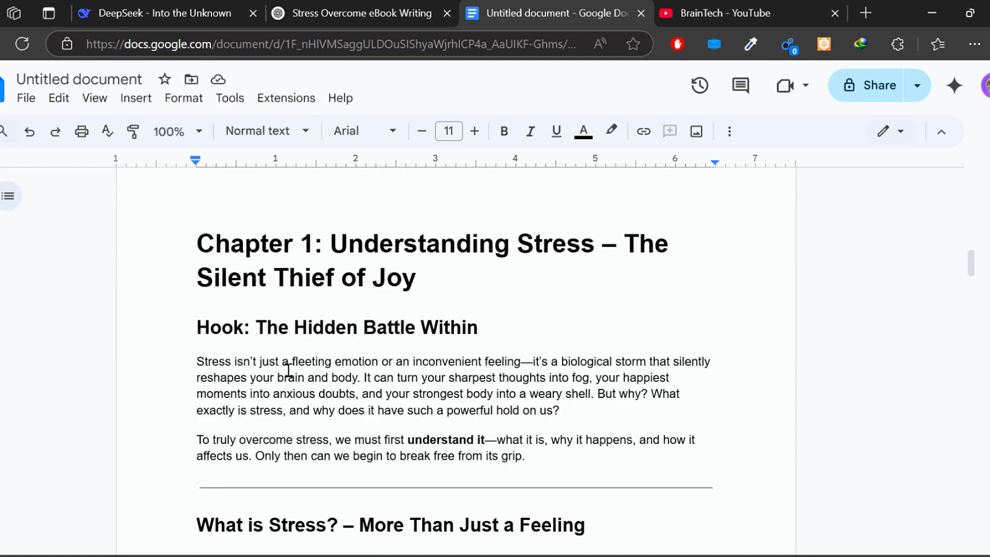
left_click_drag(251, 330, 213, 325)
key("BackSpace")
key("BackSpace")
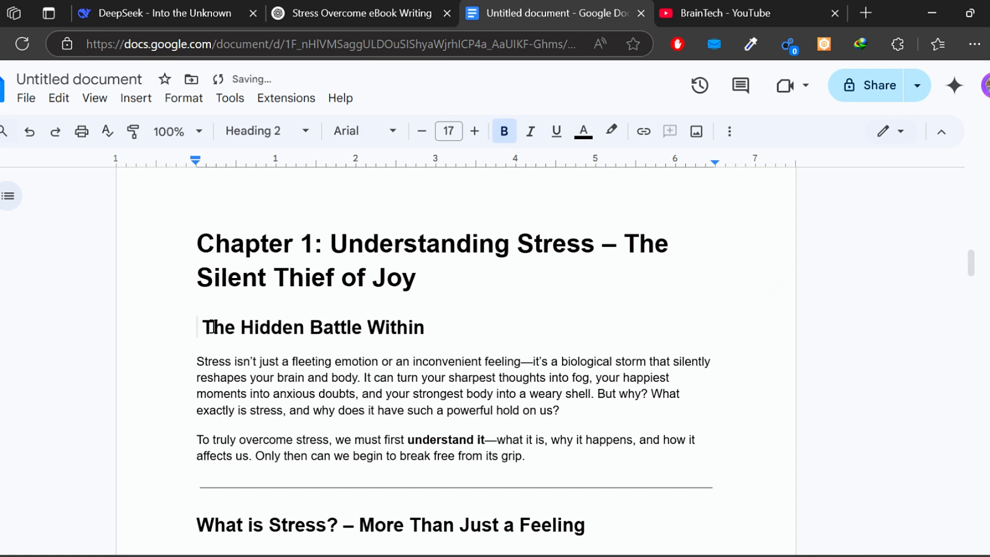
key("Right")
key("BackSpace")
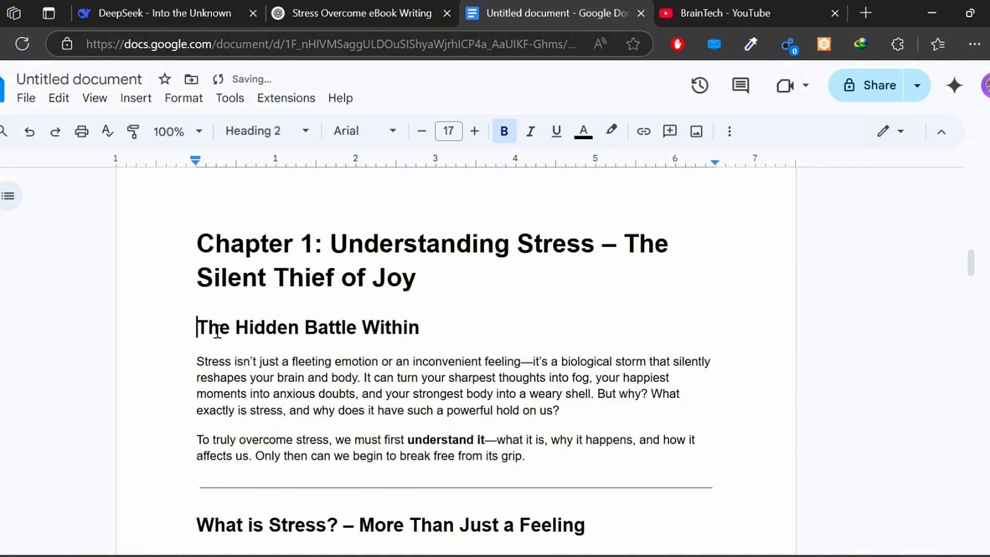
Examine how the Chapter 1 sections and bullet lists are split across the pages
scroll(267, 399, "down", 5)
scroll(267, 398, "down", 5)
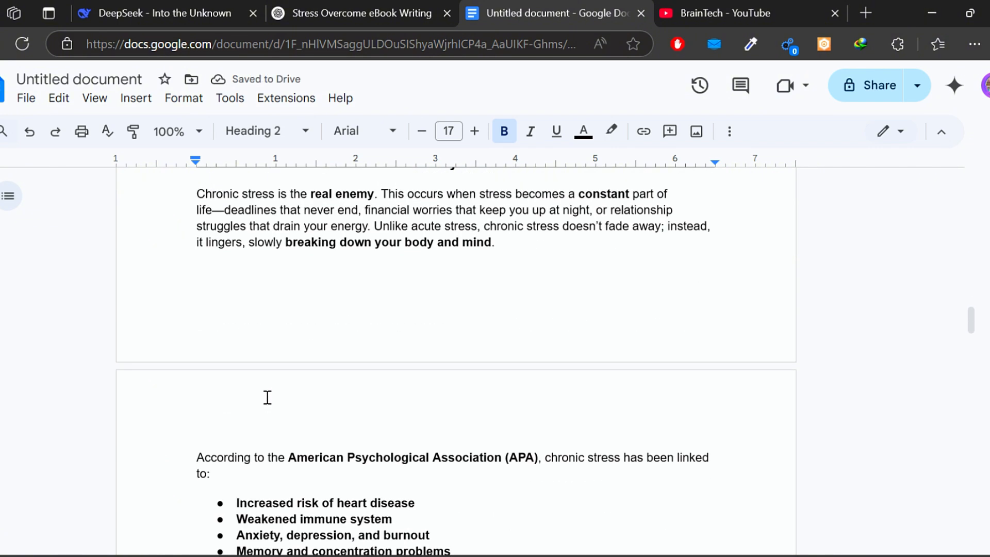
scroll(267, 398, "up", 3)
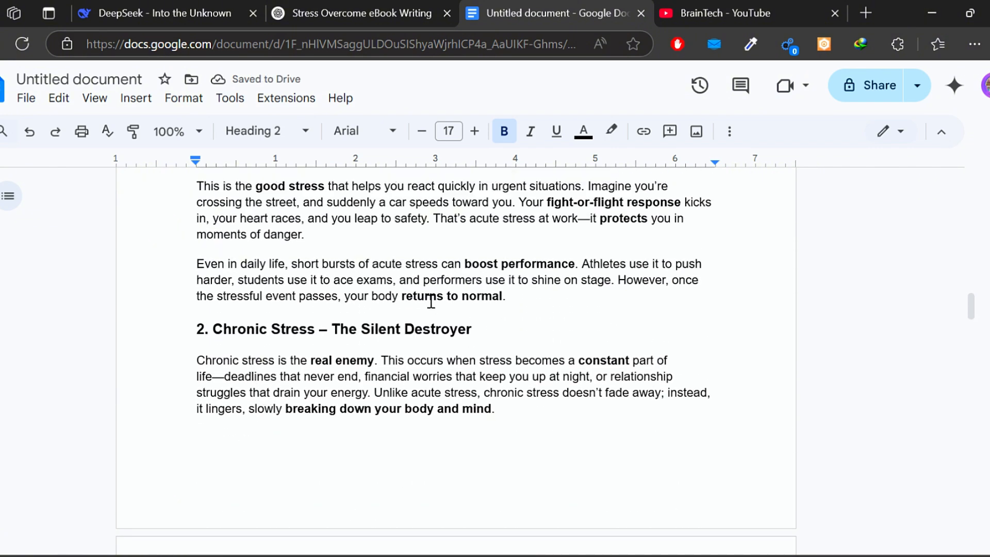
scroll(210, 360, "down", 1)
scroll(489, 389, "down", 2)
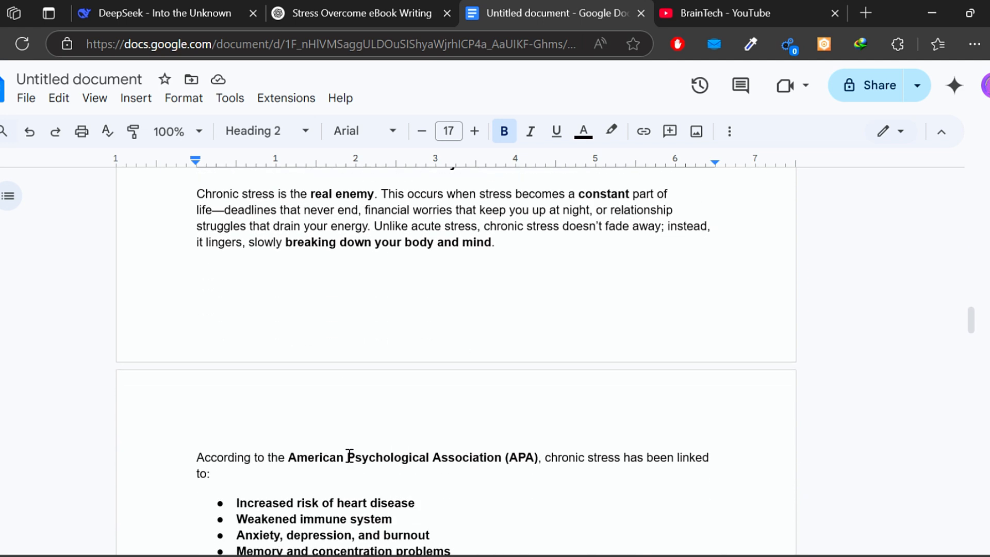
scroll(245, 498, "down", 5)
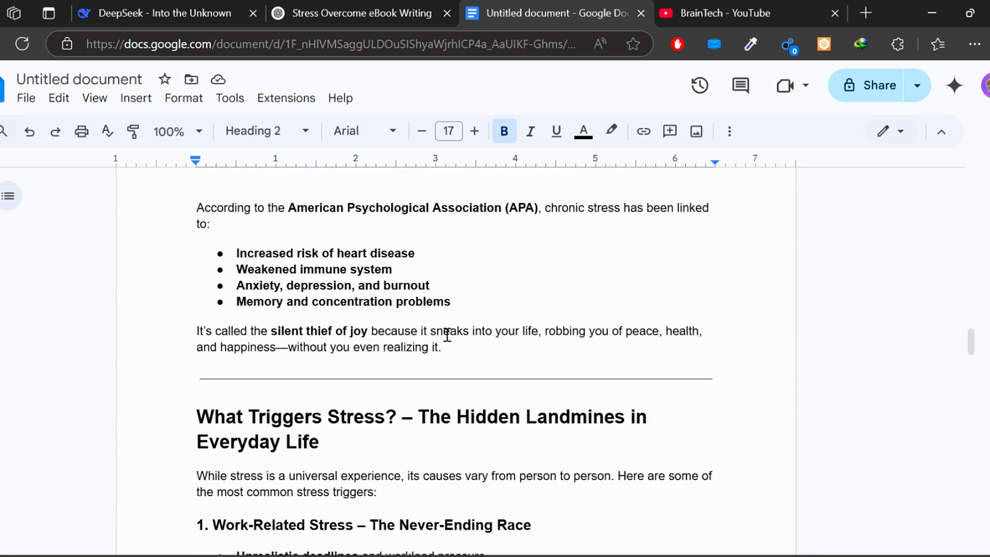
scroll(236, 269, "up", 2)
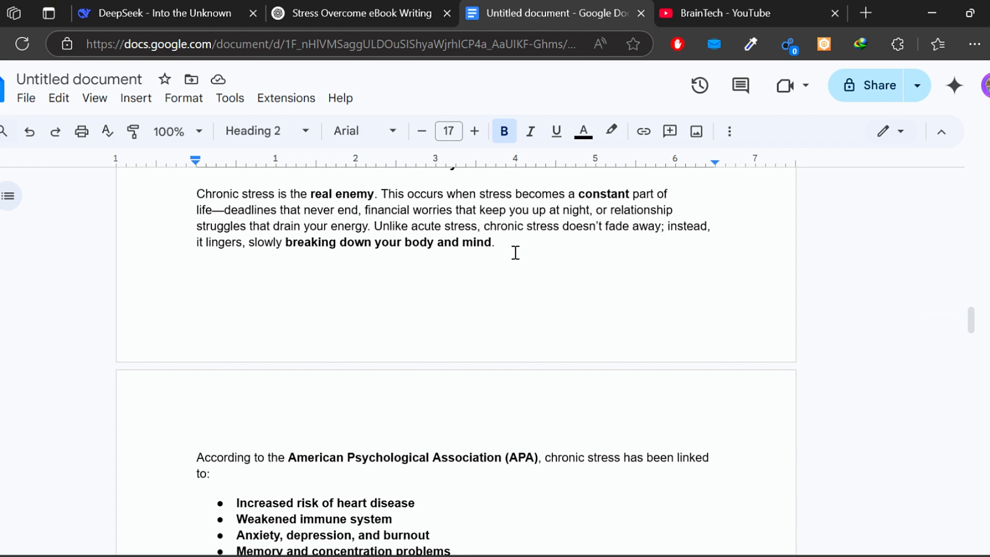
scroll(230, 473, "down", 3)
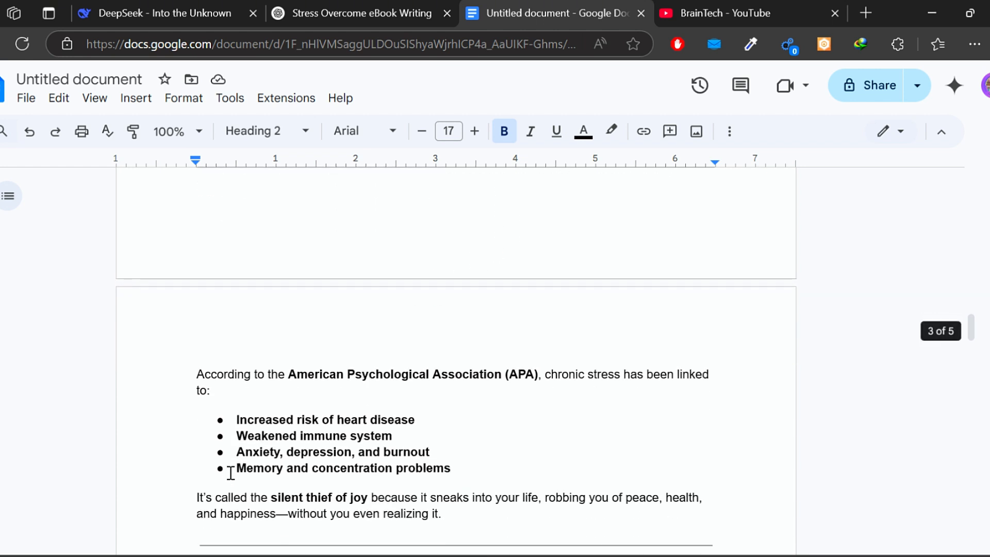
scroll(230, 473, "down", 6)
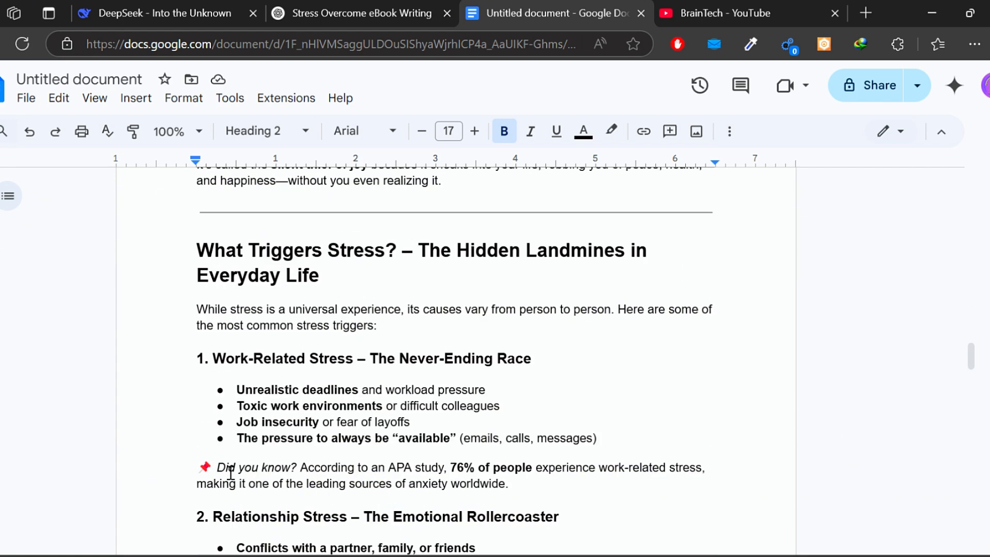
scroll(231, 473, "down", 11)
scroll(231, 473, "up", 5)
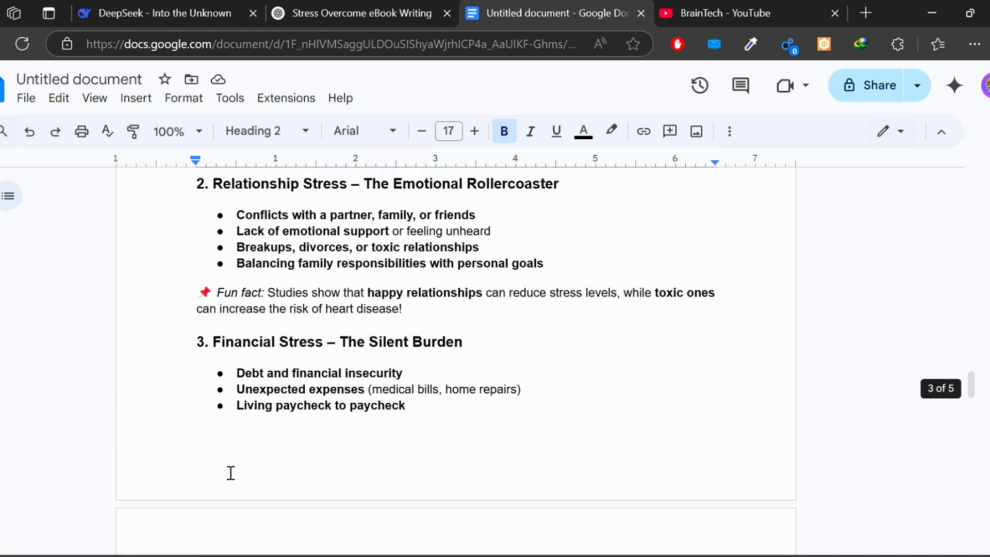
scroll(197, 451, "down", 5)
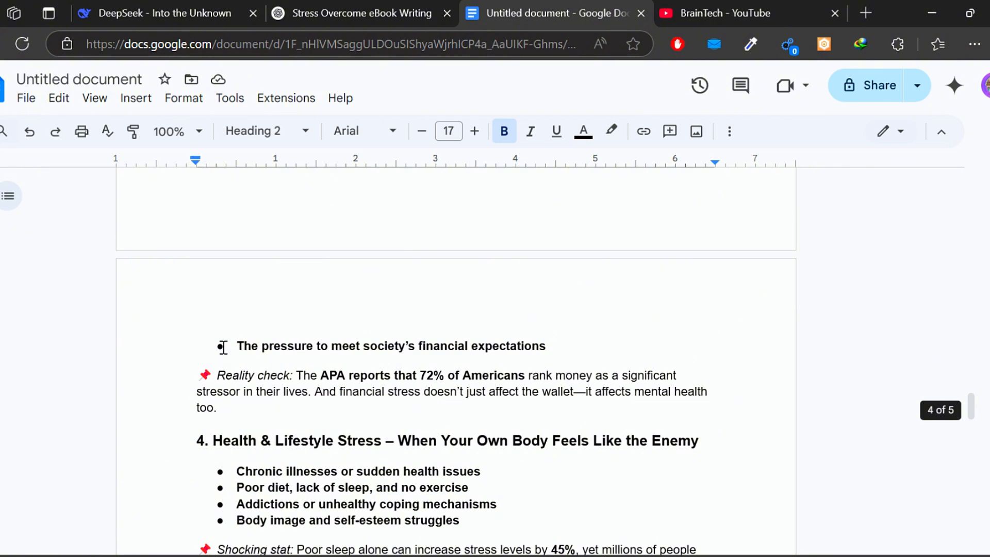
Move the "3. Financial Stress – The Silent Burden" section onto a new page by adding blank lines after the relationship stress fun fact
scroll(236, 389, "up", 6)
scroll(232, 356, "down", 1)
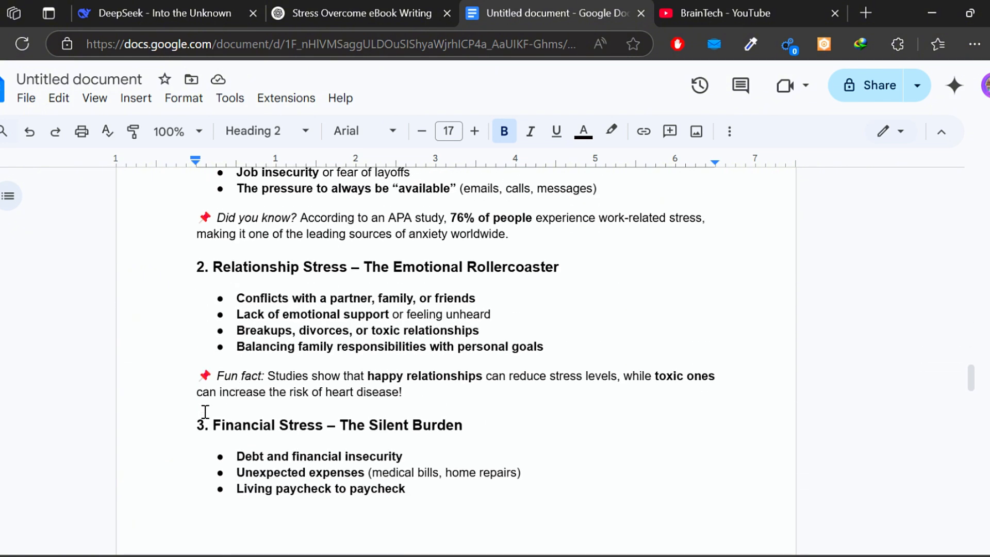
left_click(438, 400)
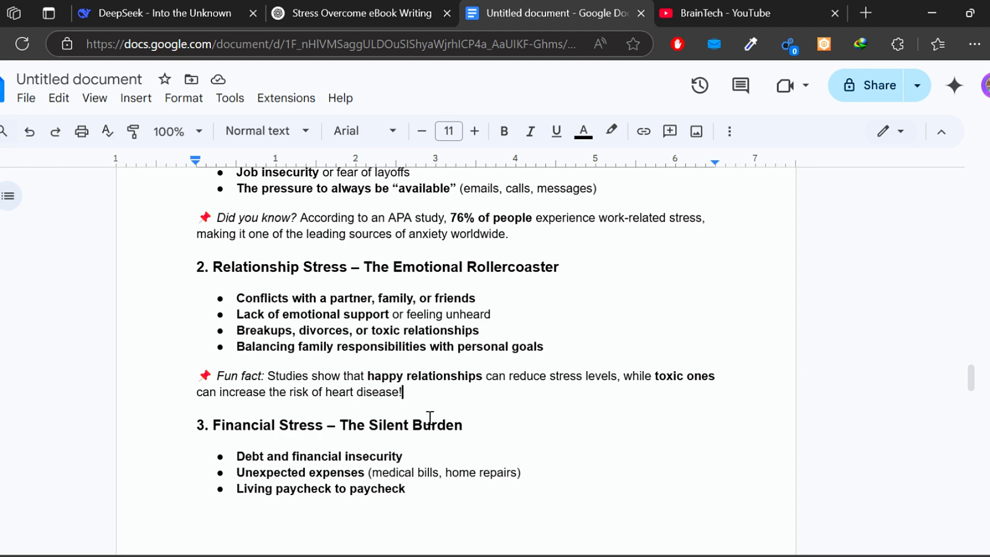
key("Return")
key("Return")
key("Return")
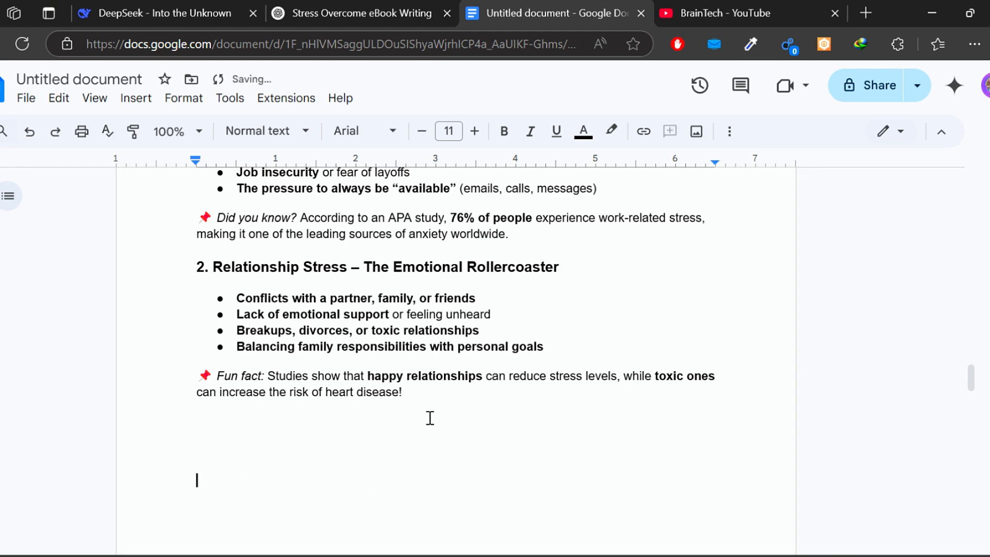
key("ctrl+Return")
scroll(430, 418, "down", 5)
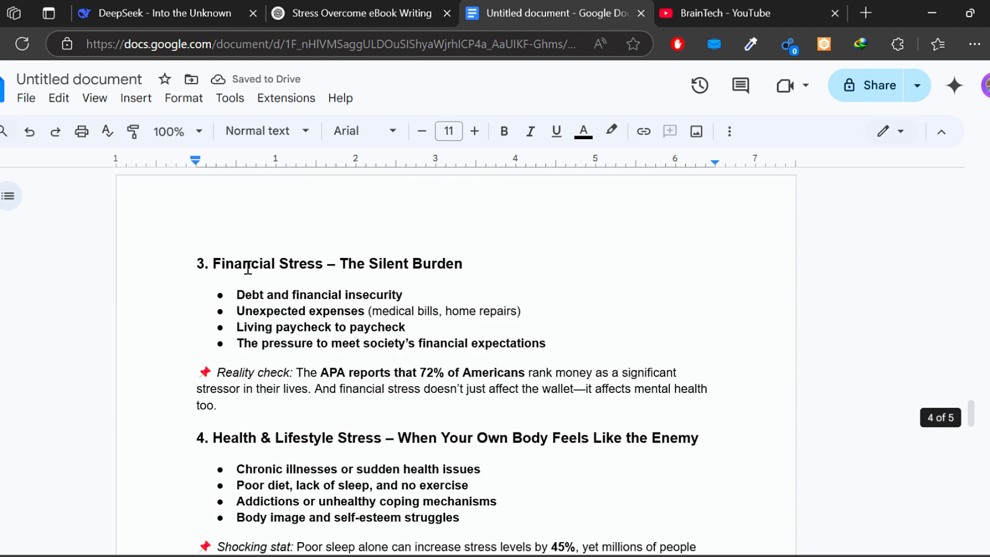
scroll(344, 453, "down", 5)
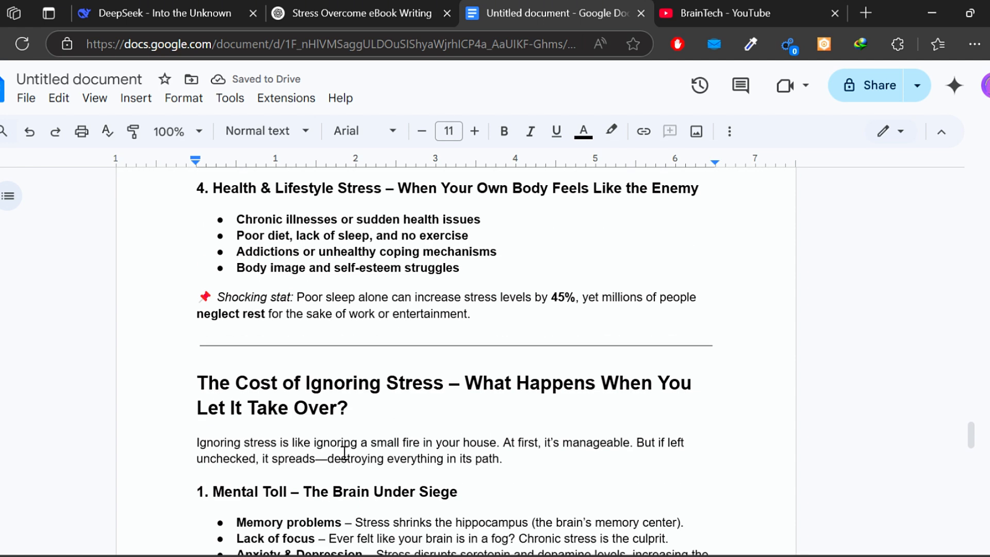
Move the "3. Emotional Toll – The Happiness Killer" heading to the following page by adding blank lines after the "Heart problems" bullet
scroll(344, 453, "down", 8)
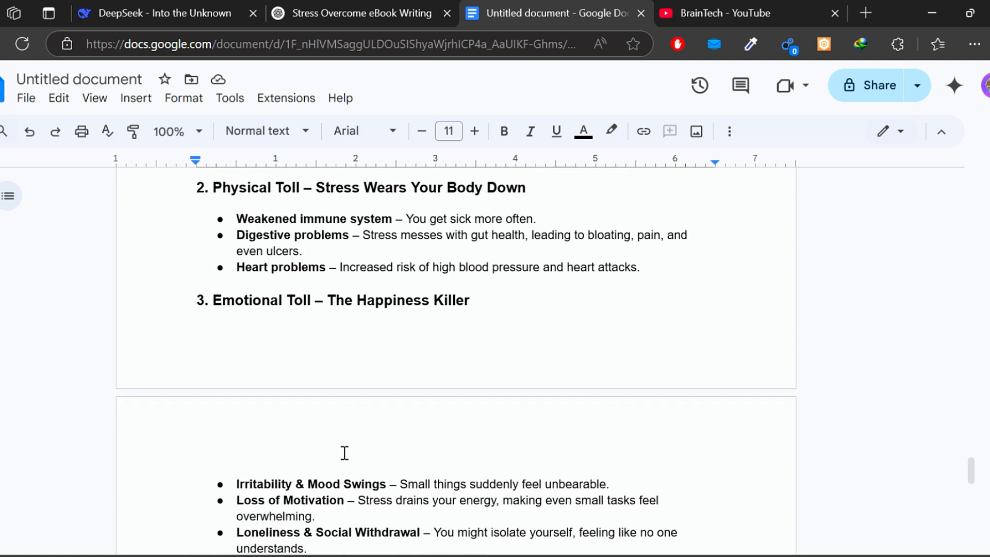
left_click(665, 275)
key("Return")
key("Return")
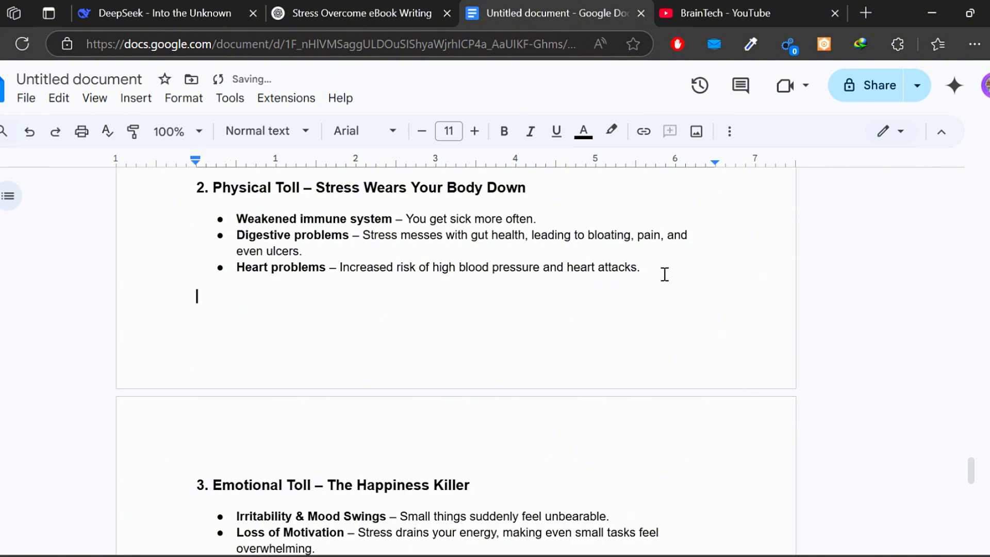
scroll(339, 435, "down", 10)
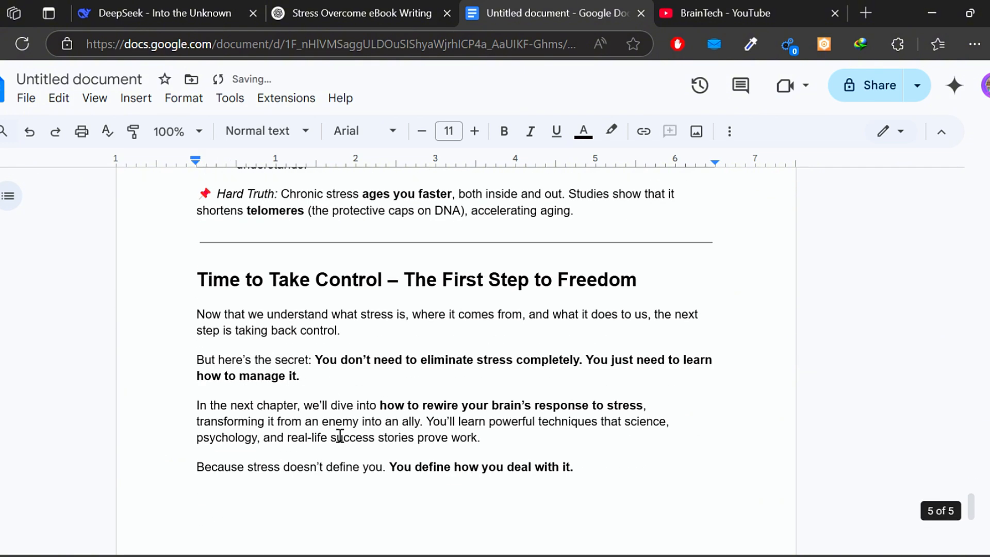
scroll(365, 464, "down", 3)
scroll(378, 475, "up", 2)
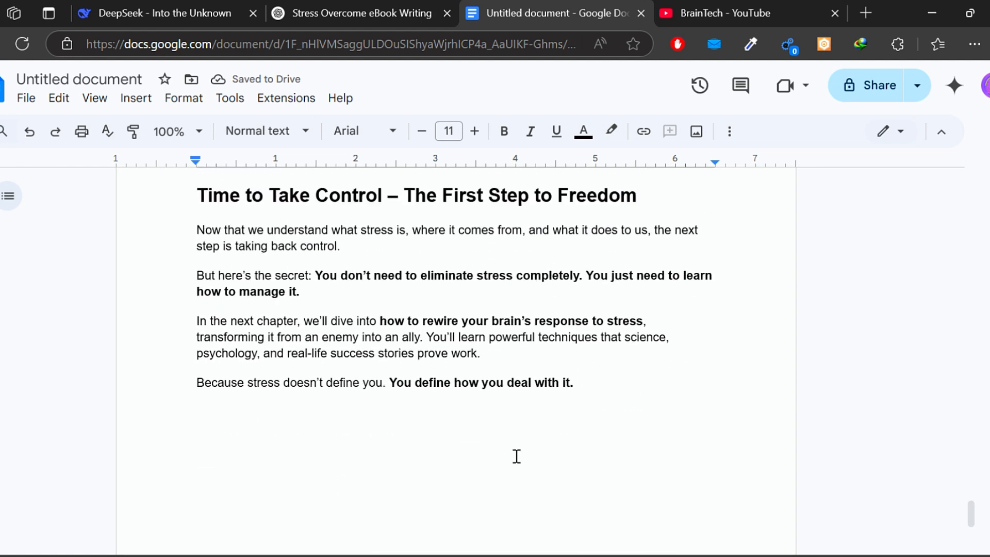
scroll(517, 456, "down", 4)
scroll(516, 456, "up", 3)
Switch to DeepSeek and copy the Chapter 2 outline, from "The Science of Stress – Why Your Body Sounds the Alarm" through its Source line
left_click(85, 10)
scroll(334, 305, "down", 2)
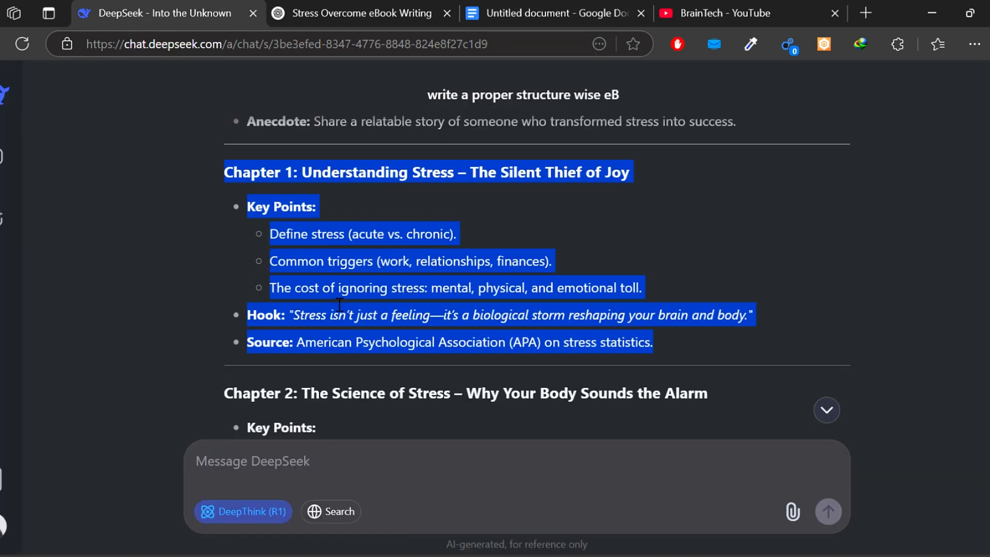
left_click_drag(332, 303, 328, 407)
scroll(327, 407, "down", 2)
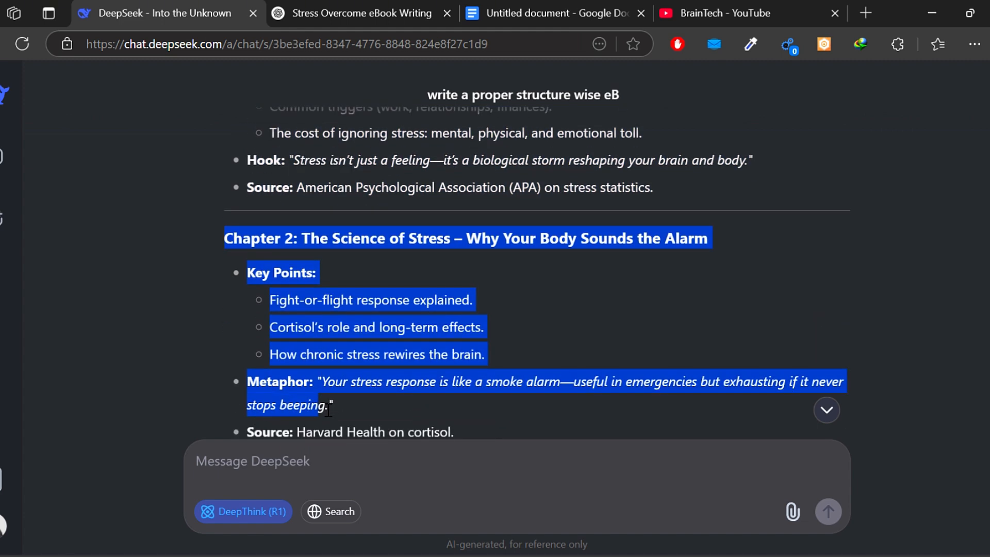
left_click_drag(328, 408, 451, 337)
scroll(366, 341, "down", 8)
scroll(369, 347, "up", 6)
scroll(373, 348, "up", 2)
Switch to the ChatGPT conversation, paste the copied Chapter 2 outline as a message and send it
left_click(344, 5)
left_click(421, 494)
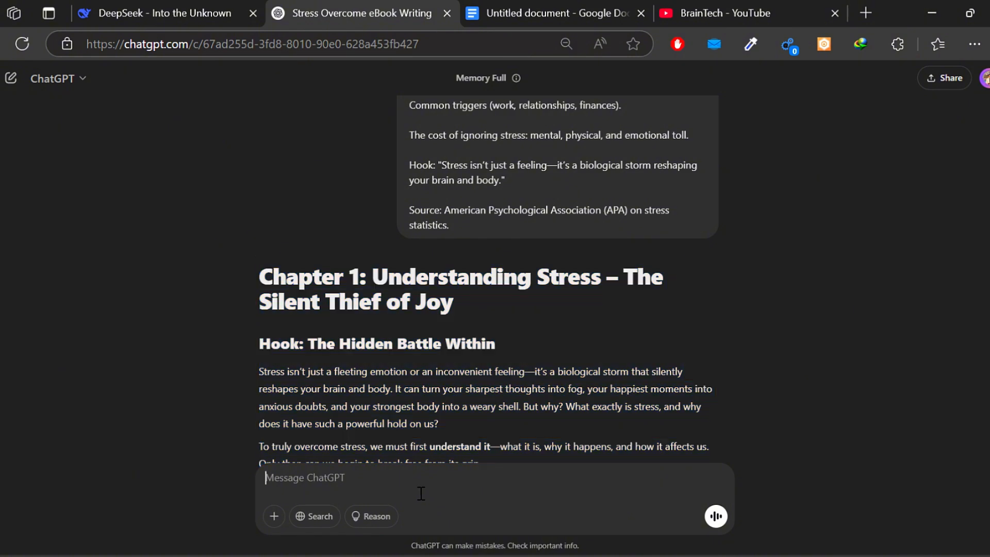
type("Chapter 2: The Science of Stress—Why Your Body Sounds the Alarm Key Points: Fight-or-flight response explained. Cortisol's role and long-term effects. How chronic stress rewires the brain. Metaphor: \"Your stress response is like a smoke alarm—useful in emergencies but exhausting if it never stops beeping.\" Source: Harvard Health on cortisol.")
key("Return")
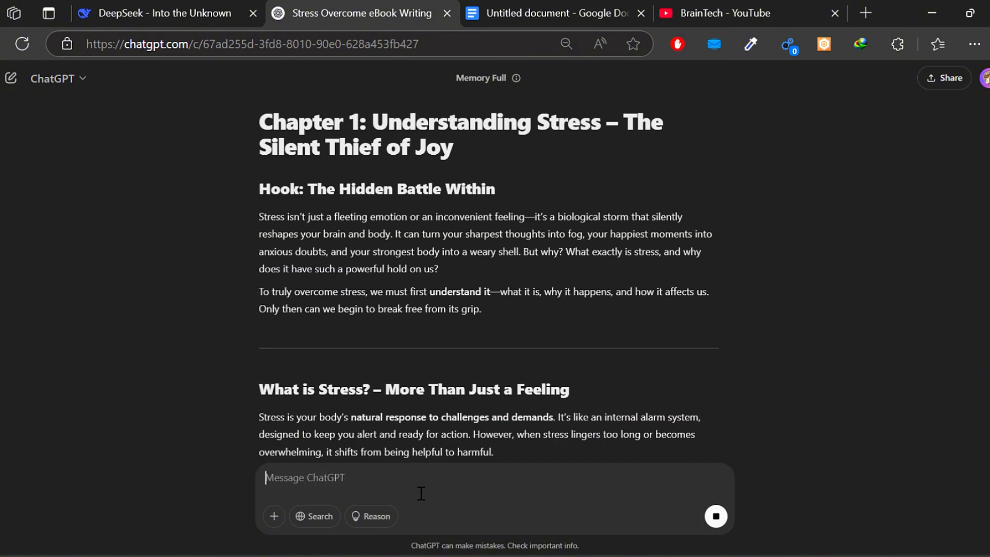
Examine the Chapter 2 text as ChatGPT generates it and compare it with the Chapter 2 and 3 outlines in DeepSeek
scroll(728, 182, "up", 4)
scroll(729, 182, "down", 3)
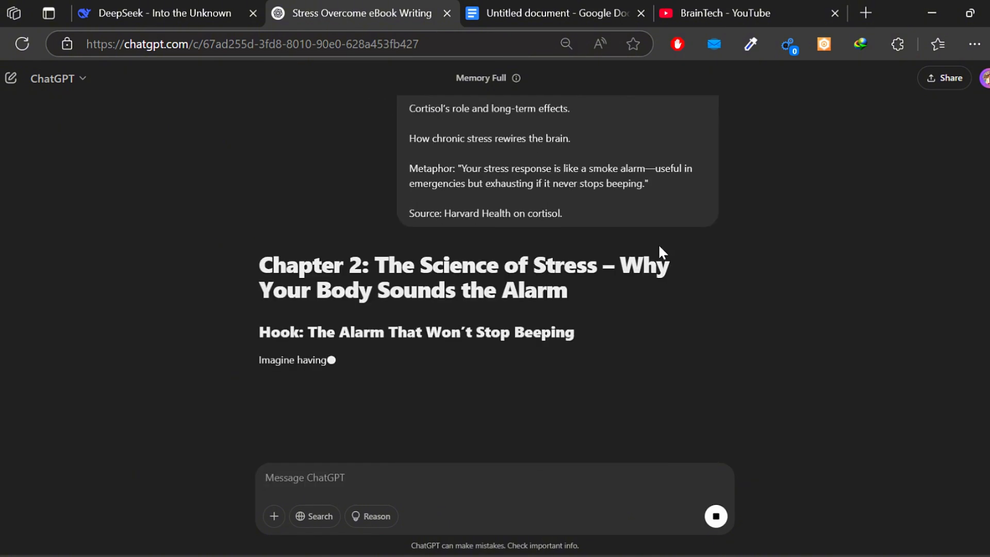
scroll(614, 323, "down", 2)
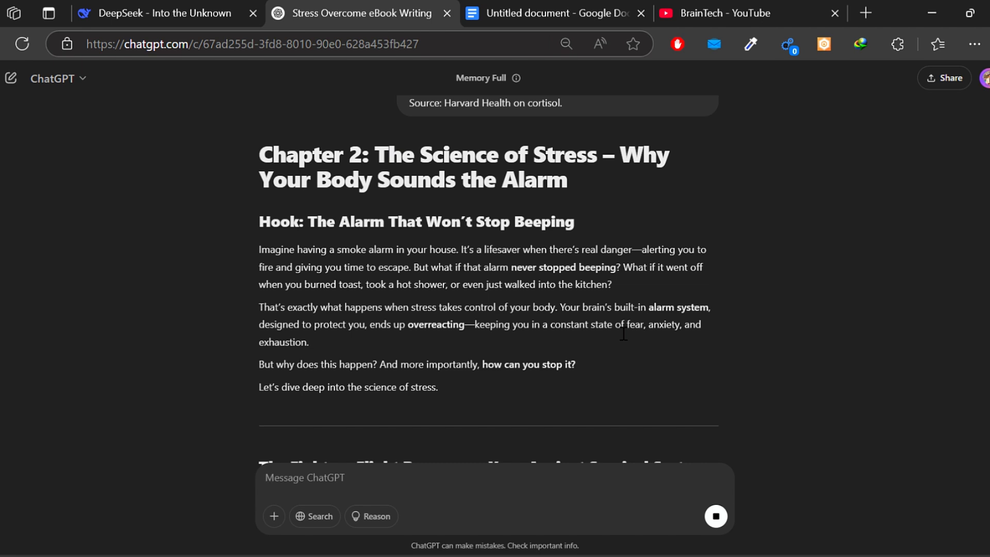
scroll(623, 334, "down", 5)
left_click(152, 11)
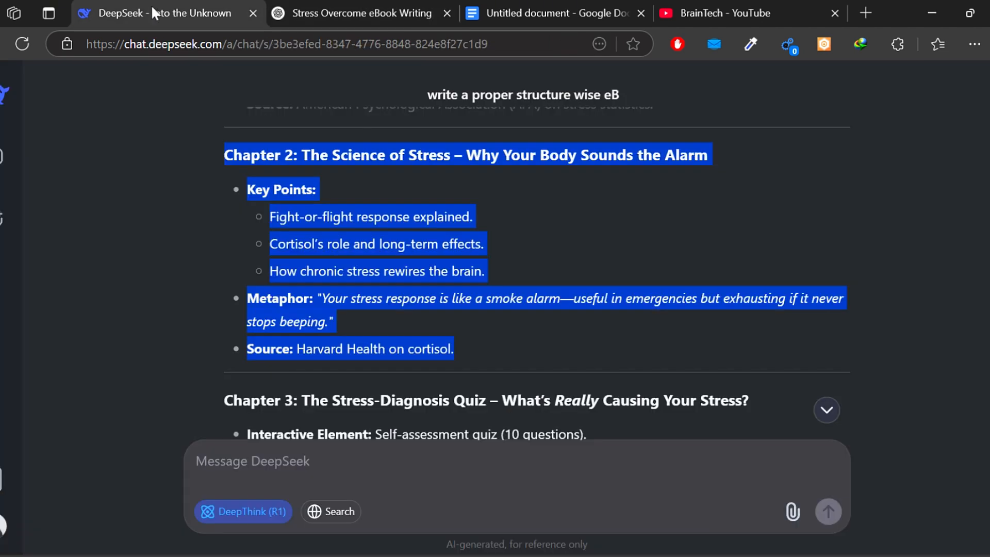
scroll(481, 391, "down", 2)
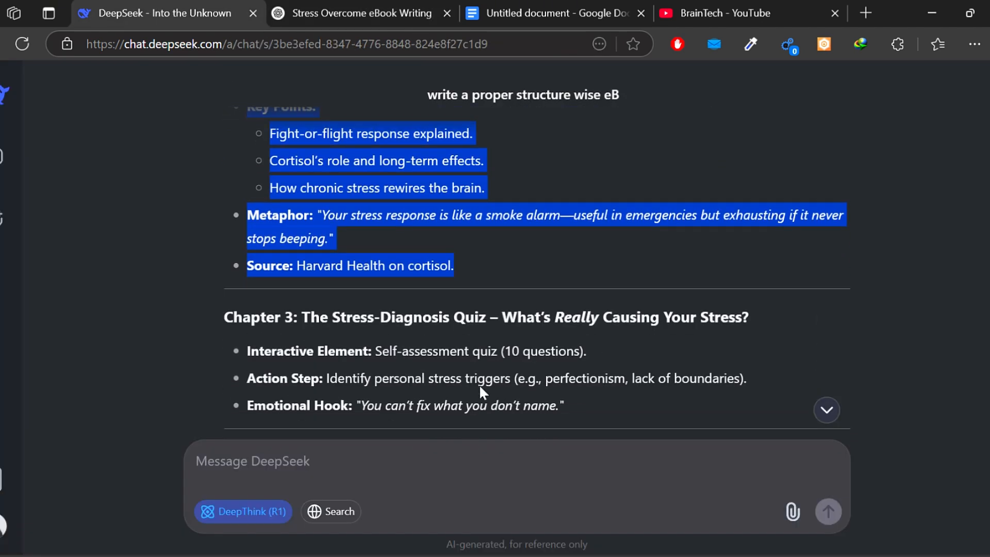
left_click(311, 11)
scroll(619, 288, "down", 8)
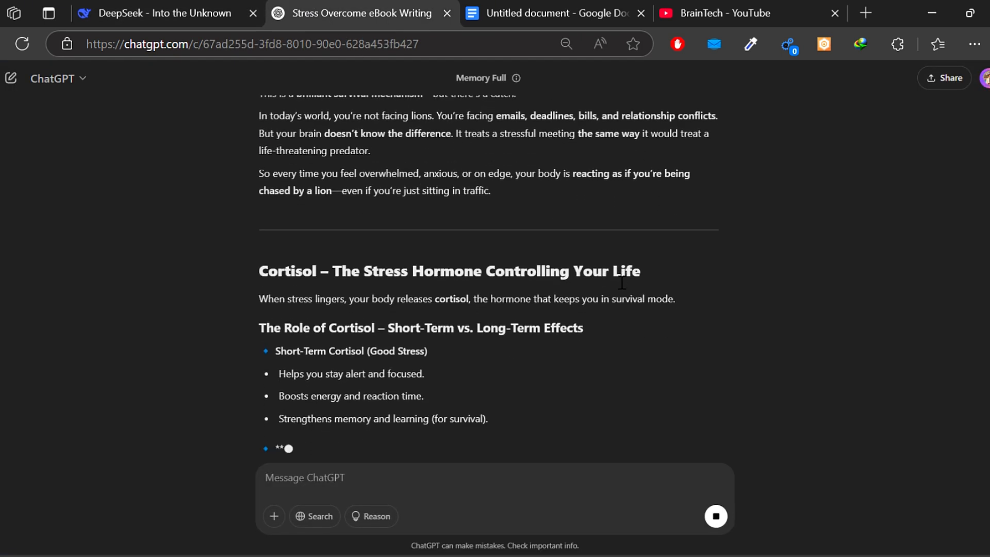
left_click(147, 8)
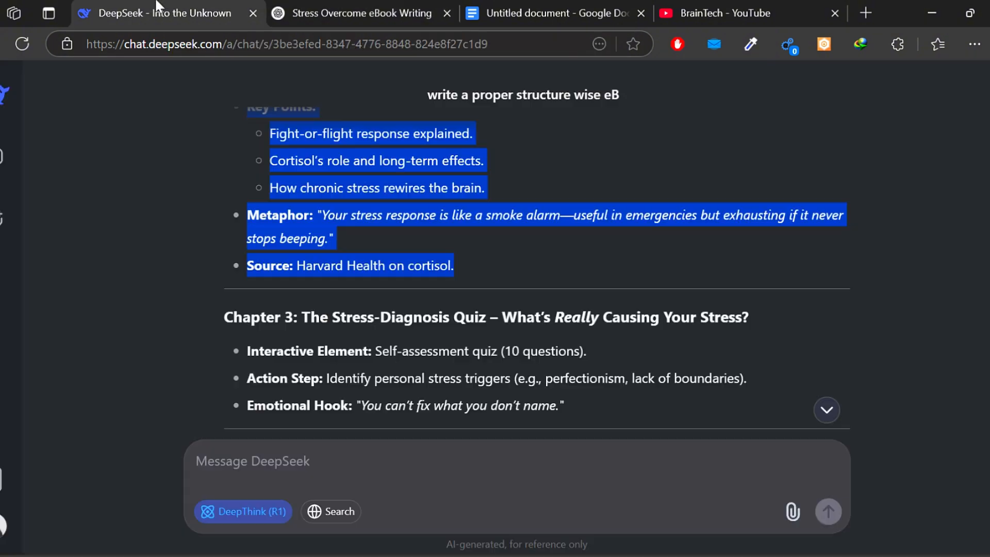
left_click(417, 7)
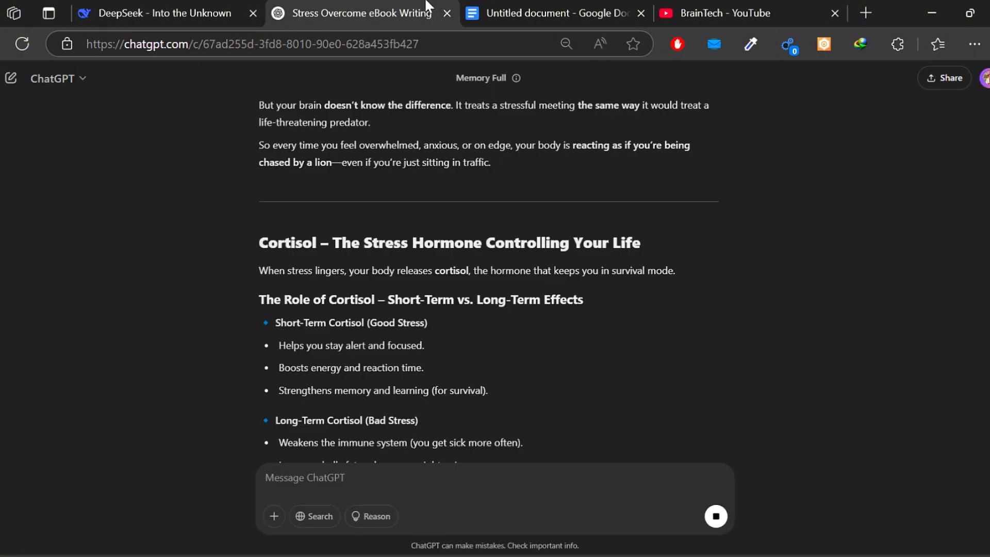
left_click(523, 6)
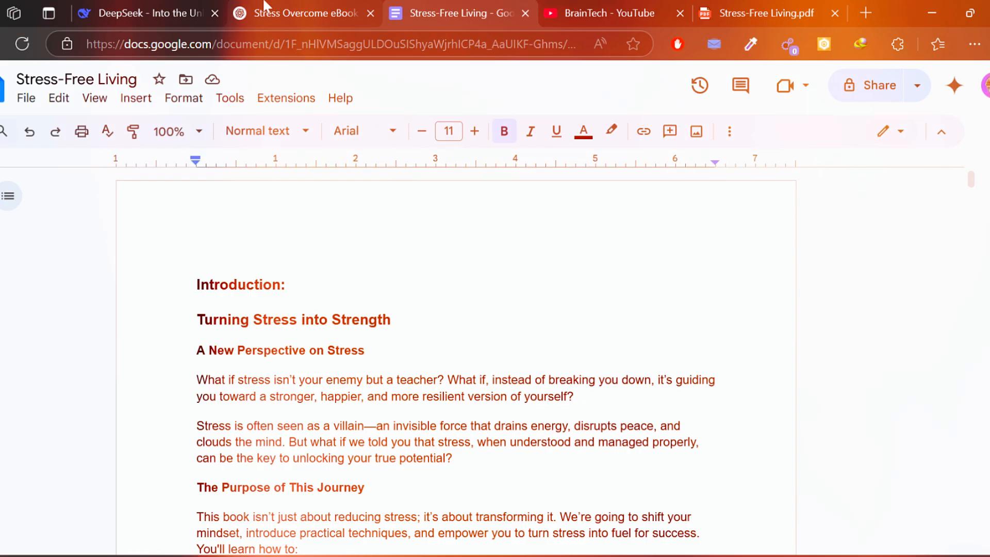
Switch to DeepSeek, clear the selection on the cover design brief and review the chapter outlines above it
left_click(191, 13)
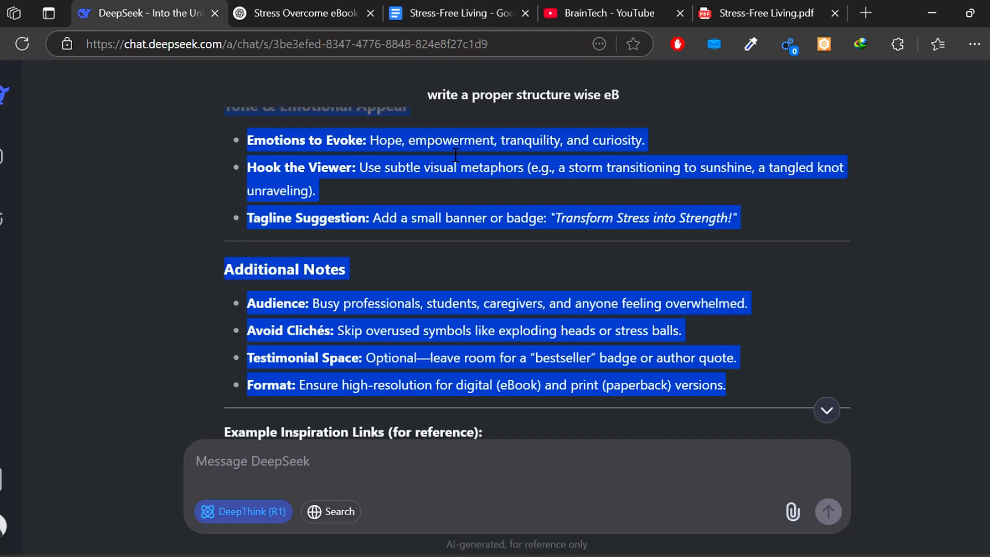
scroll(445, 295, "up", 5)
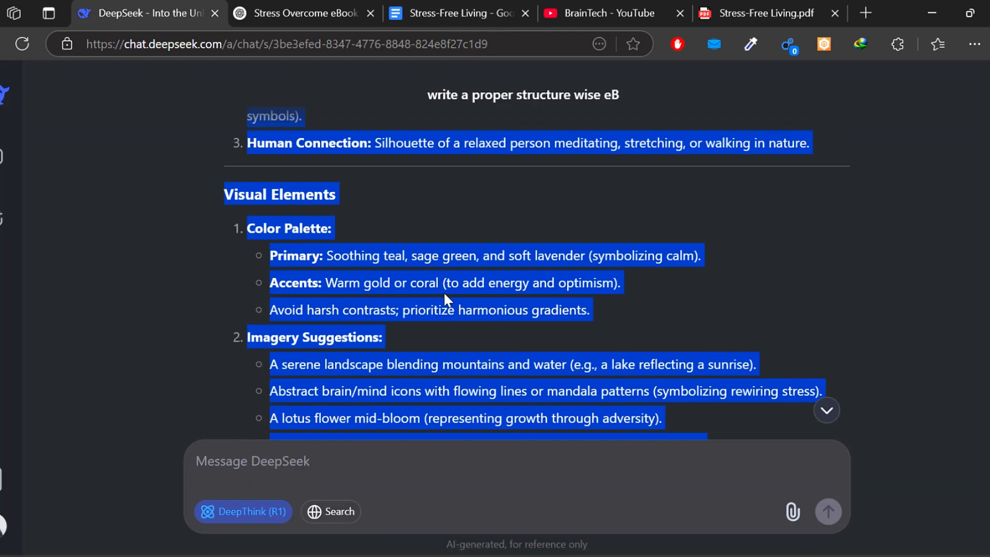
left_click(444, 292)
left_click_drag(988, 460, 988, 303)
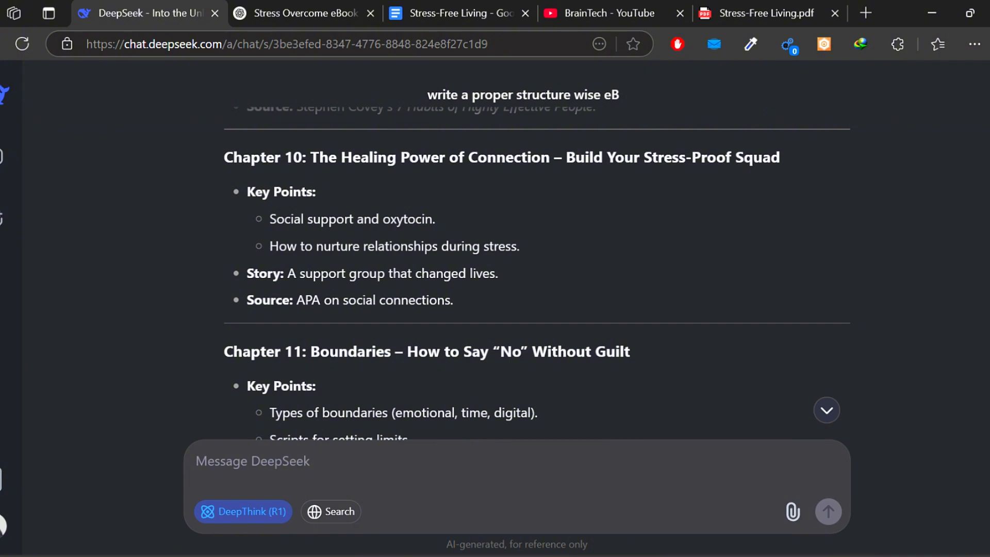
Switch to ChatGPT and review the written chapters from the introduction through the closing section
left_click(313, 16)
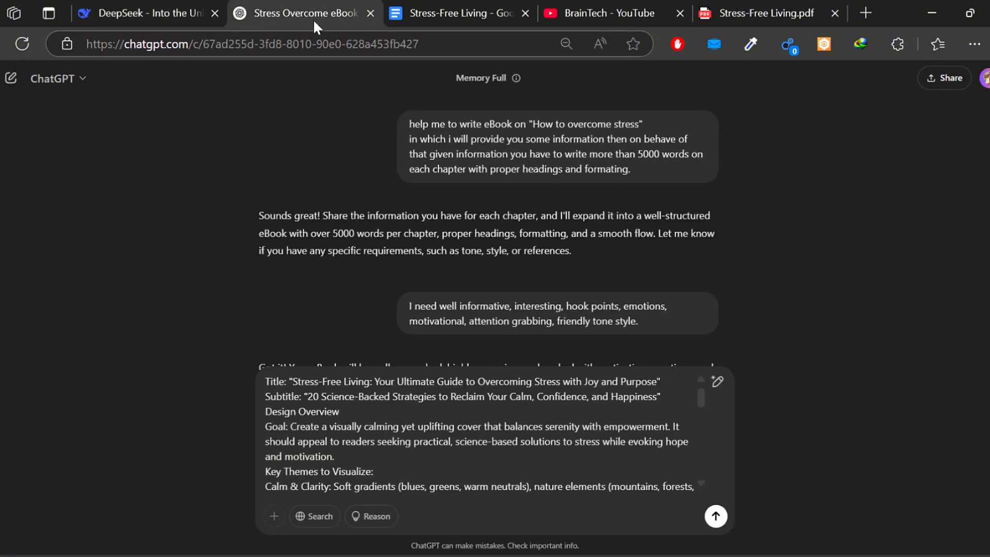
scroll(605, 289, "down", 10)
scroll(639, 404, "down", 6)
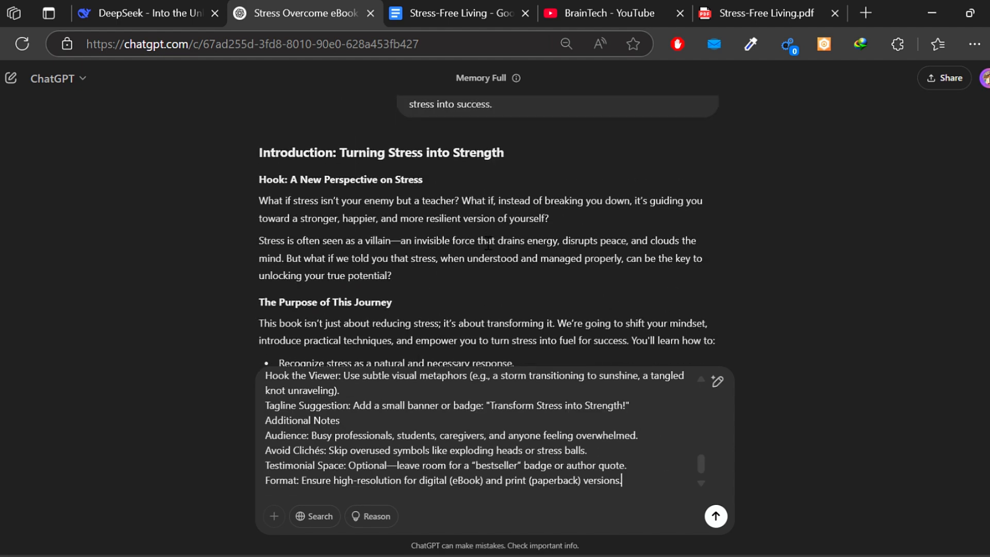
scroll(521, 287, "down", 7)
scroll(519, 283, "down", 10)
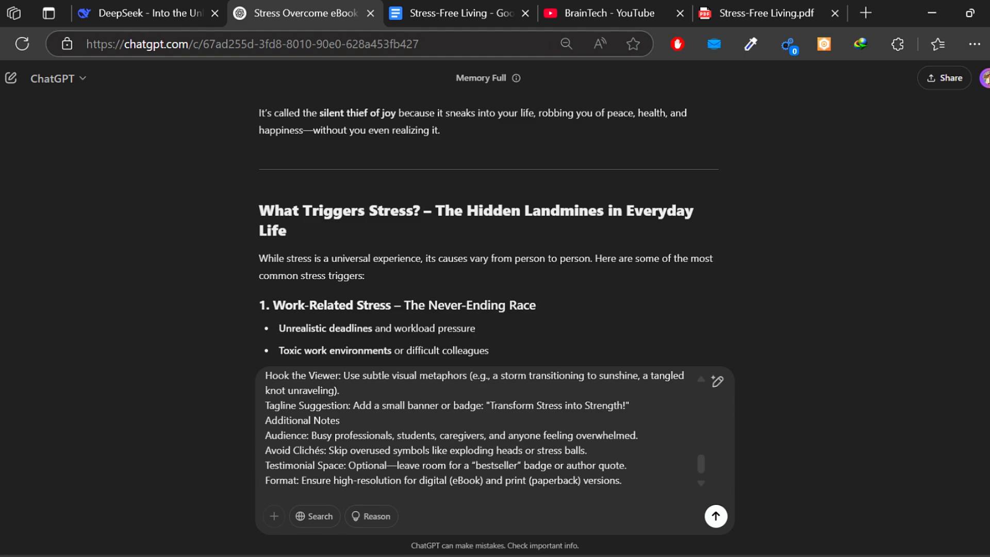
scroll(489, 232, "down", 20)
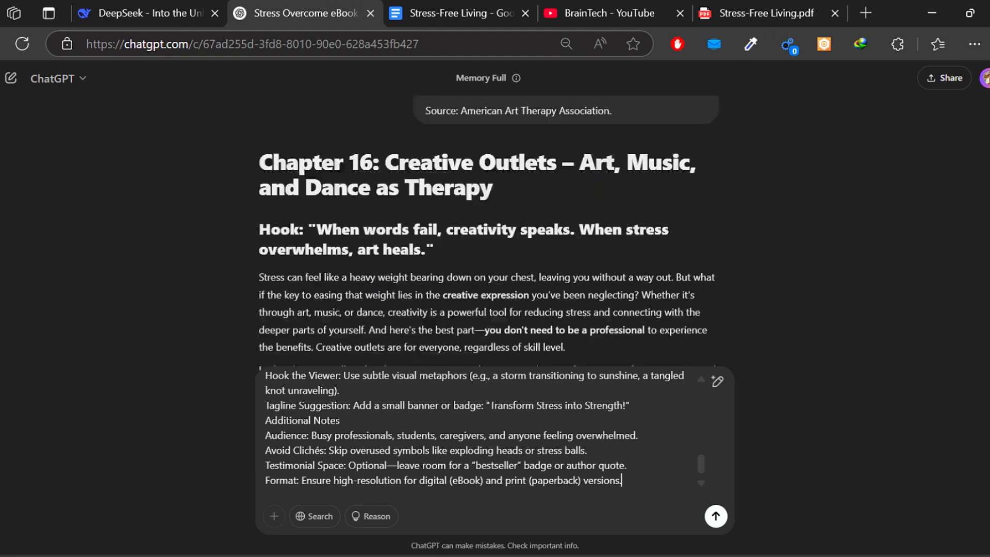
scroll(489, 232, "down", 20)
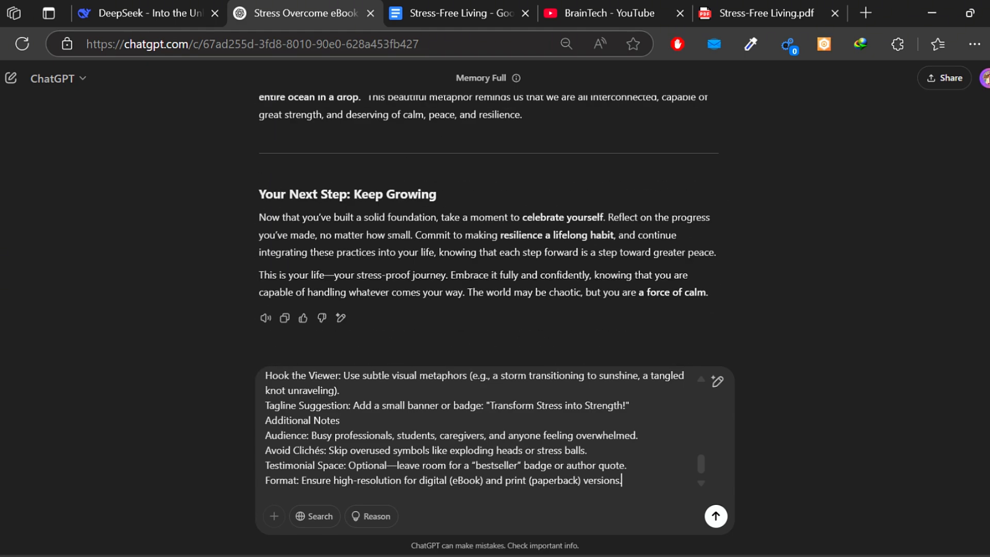
scroll(489, 232, "up", 20)
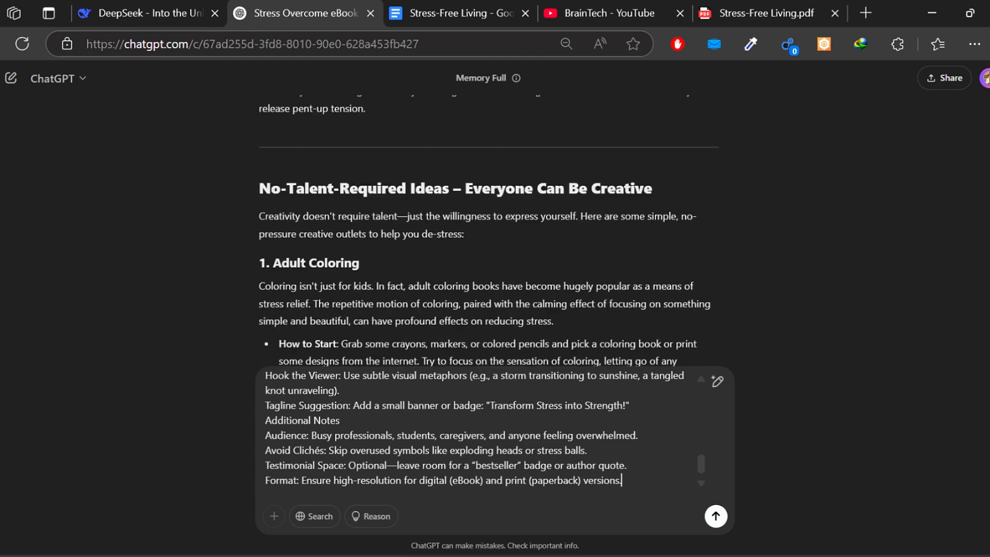
scroll(489, 232, "up", 20)
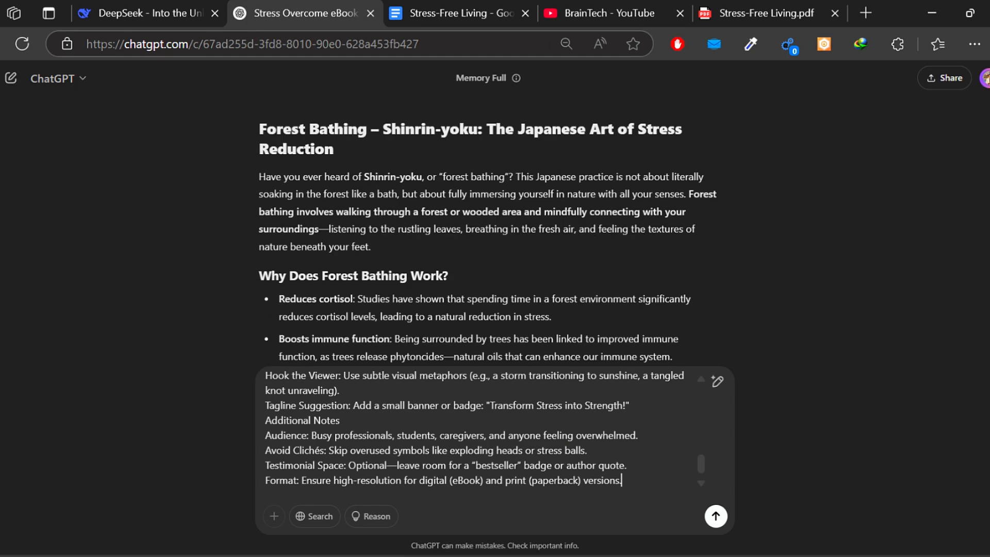
In the "Stress-Free Living" Google Docs document, remove the blank lines above the "3. Financial Stress – The Silent Burden" heading
left_click(415, 6)
scroll(604, 320, "down", 5)
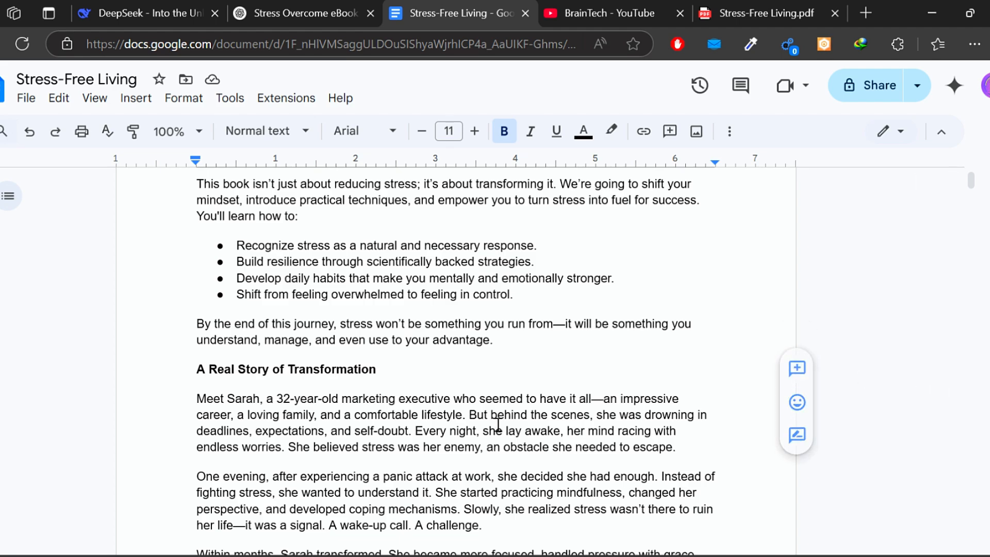
scroll(495, 422, "up", 6)
scroll(262, 344, "down", 20)
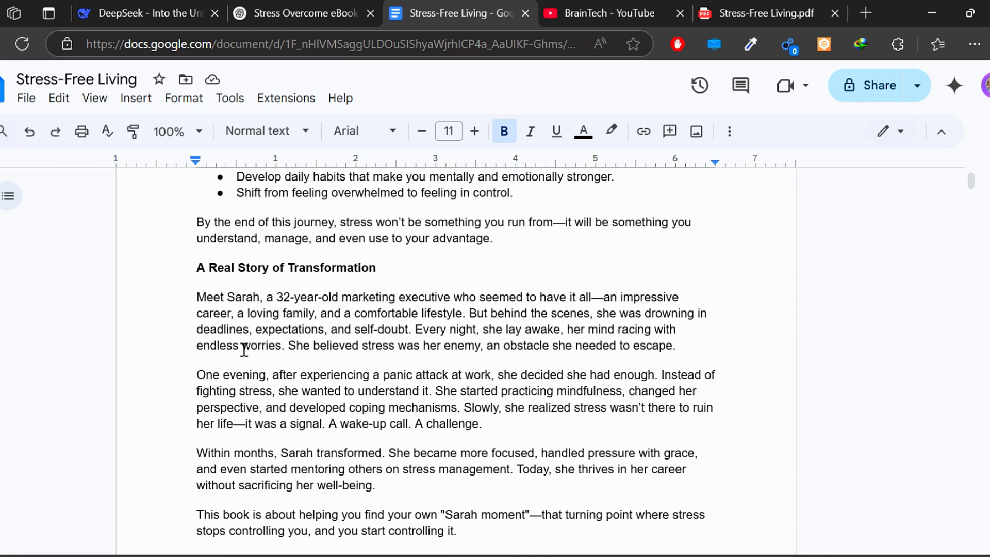
scroll(329, 321, "up", 10)
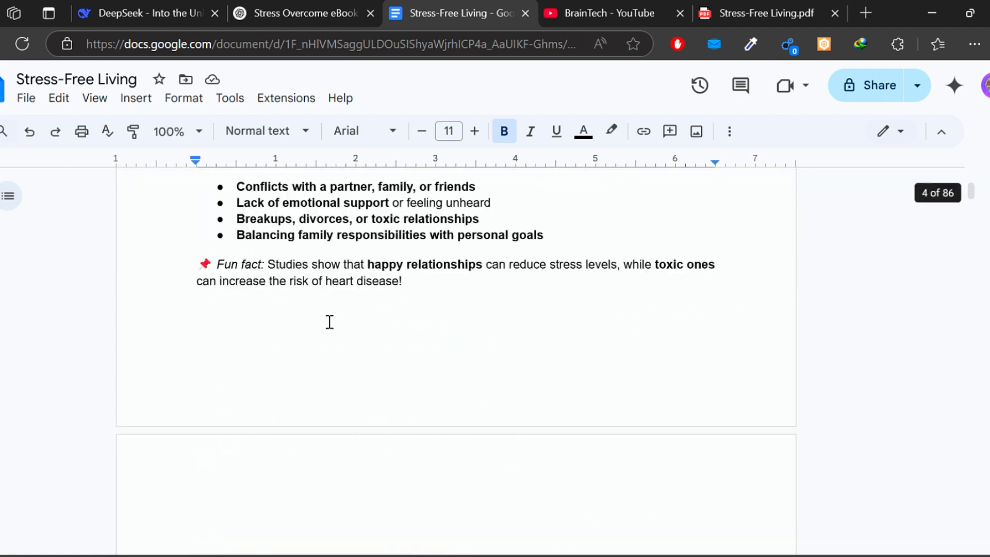
scroll(330, 321, "down", 7)
left_click(300, 457)
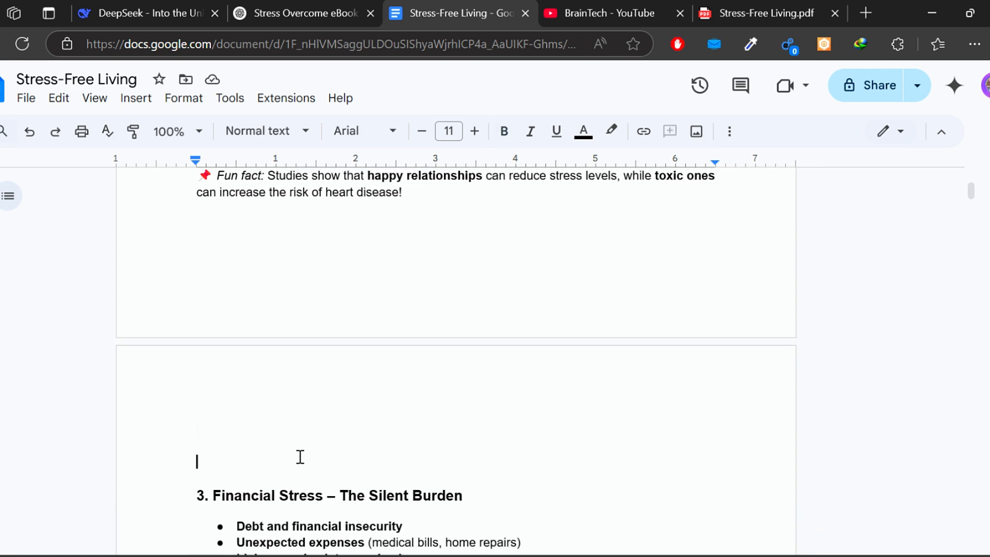
key("Down")
key("BackSpace")
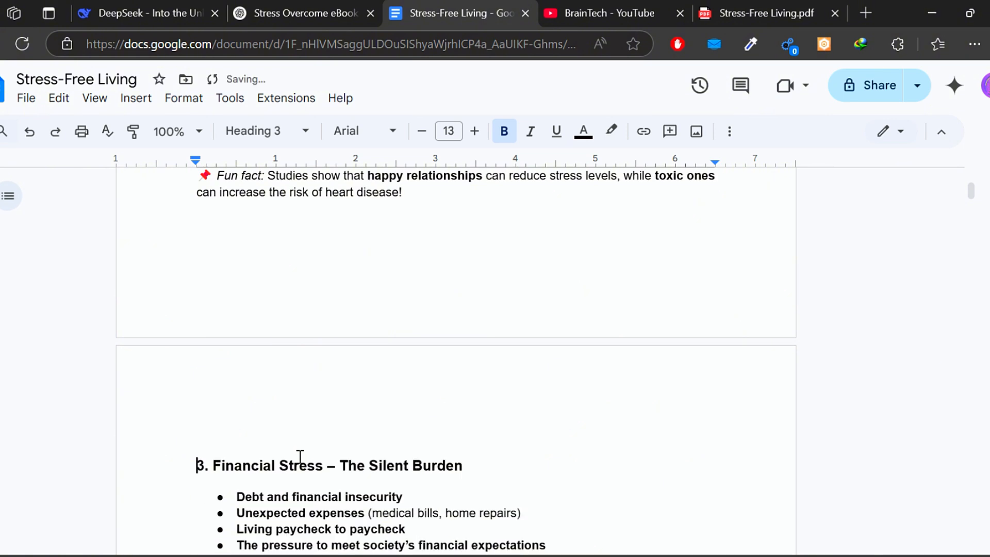
key("BackSpace")
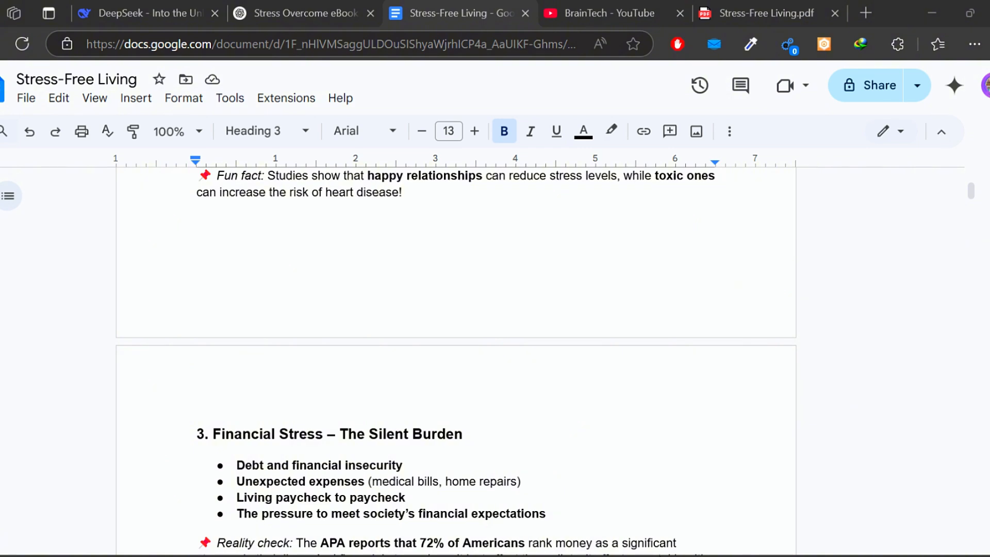
scroll(674, 449, "up", 15)
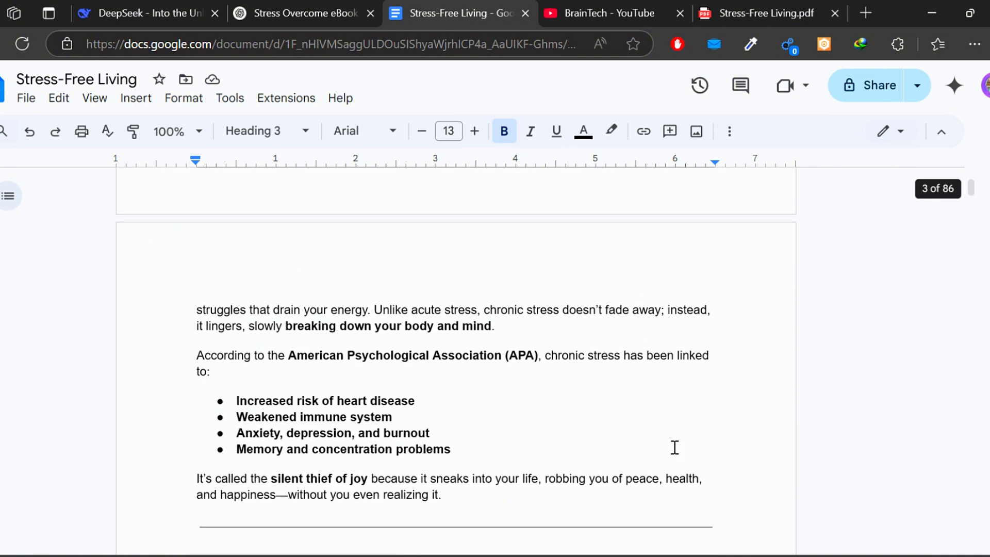
scroll(674, 447, "up", 15)
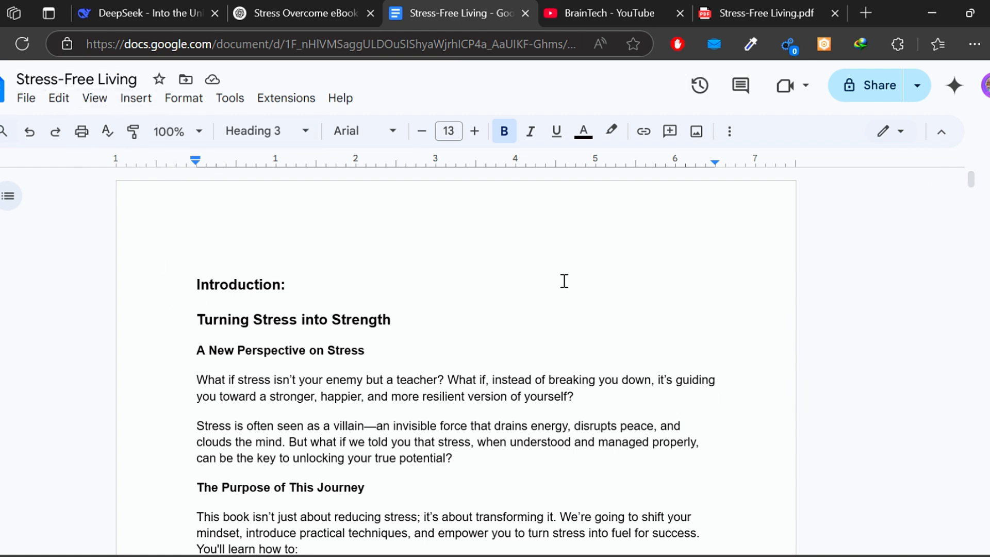
left_click(682, 556)
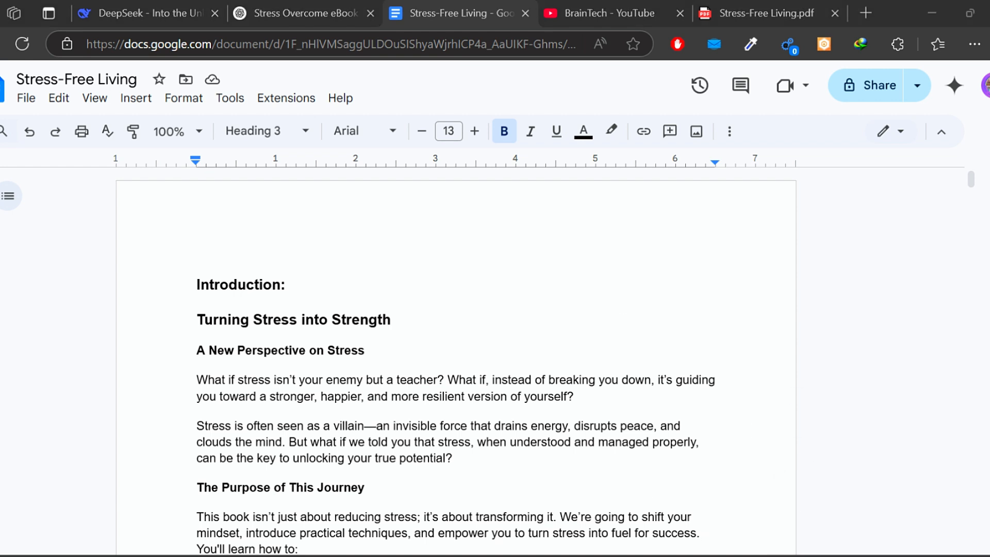
Switch to the "Stress-Free Living" PDF and examine its pages from the closing chapters back up to the introduction
left_click(743, 13)
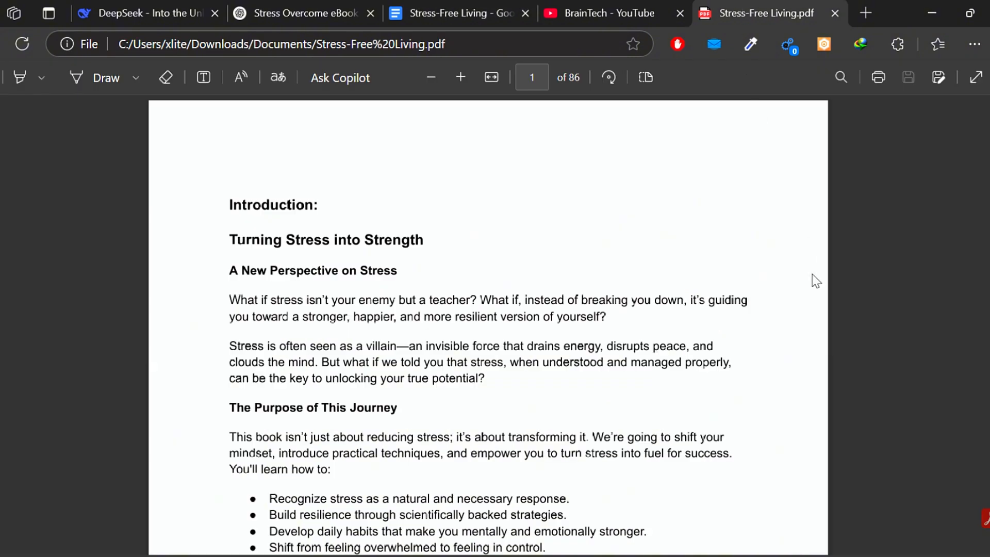
left_click_drag(989, 110, 989, 513)
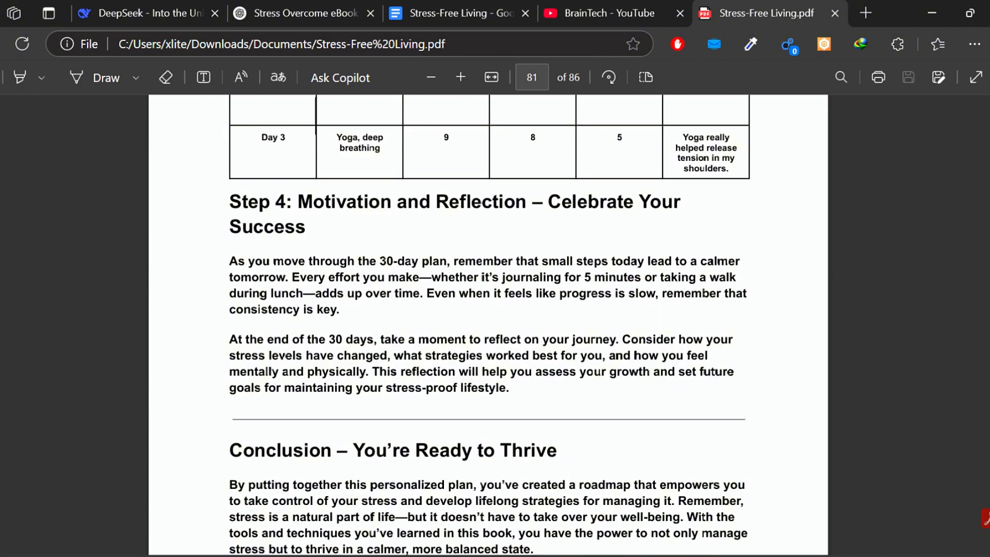
scroll(663, 282, "up", 4)
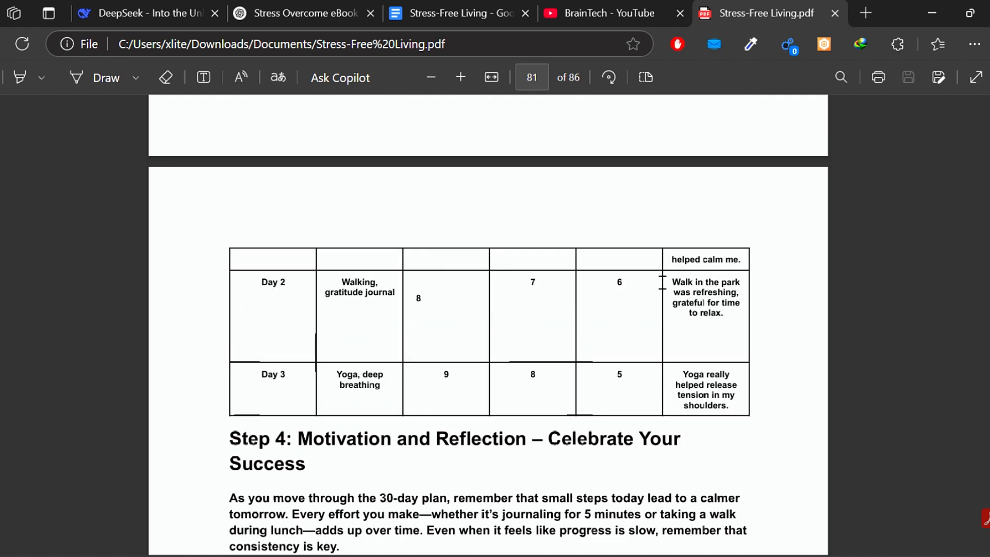
scroll(420, 288, "up", 5)
scroll(419, 287, "up", 12)
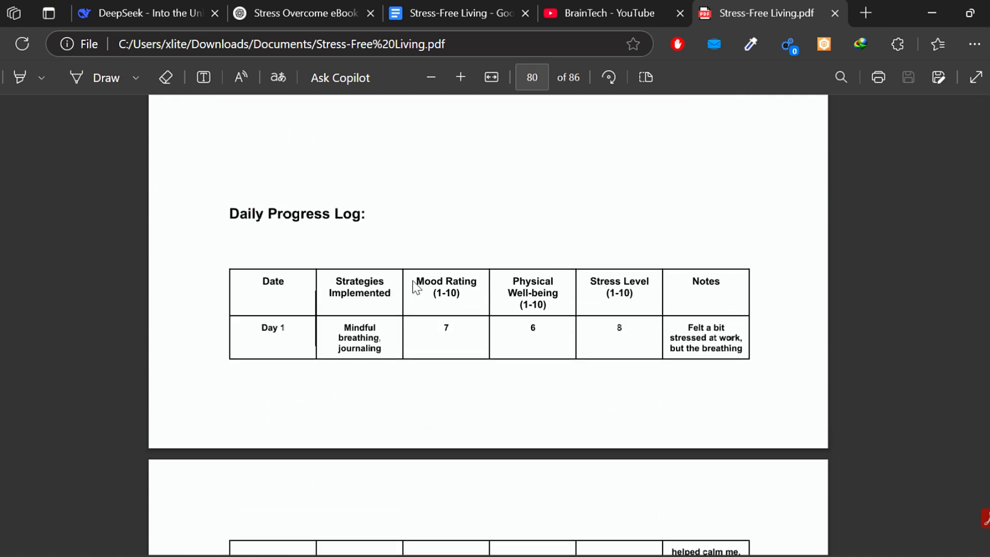
scroll(498, 310, "up", 20)
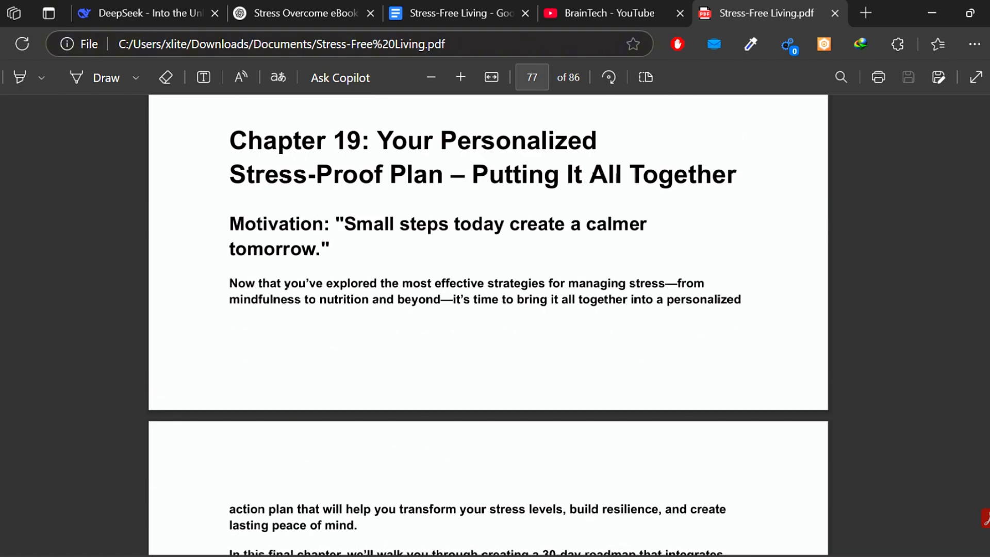
scroll(489, 324, "up", 20)
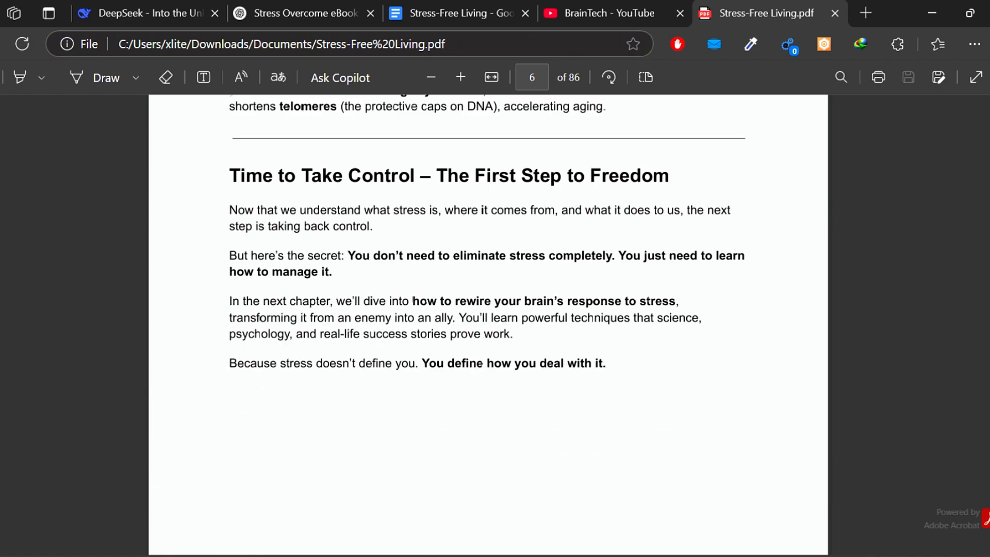
scroll(489, 325, "up", 15)
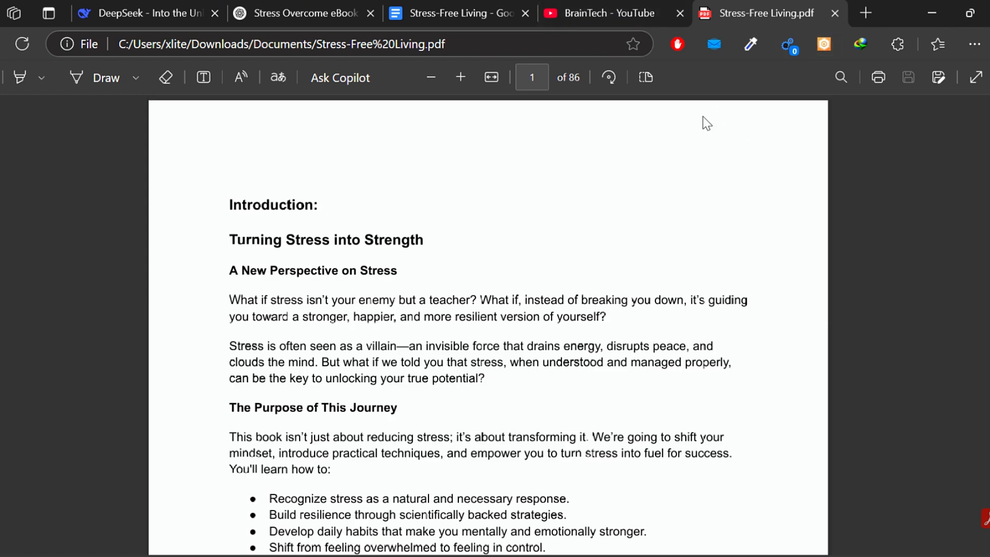
Check the cover brief pasted in ChatGPT's message box, and review the full eBook cover design prompt in DeepSeek
left_click(310, 13)
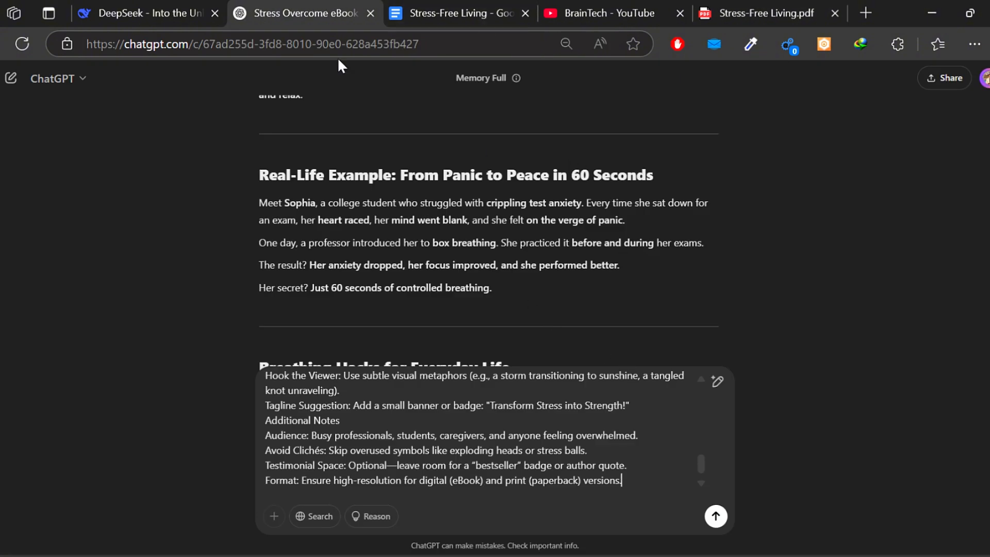
left_click(108, 5)
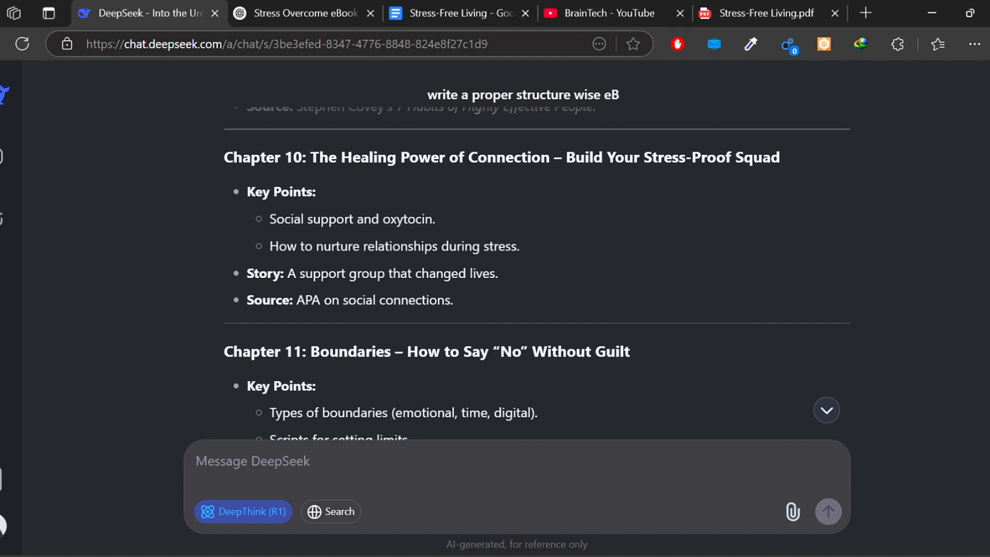
left_click(829, 408)
scroll(365, 324, "up", 5)
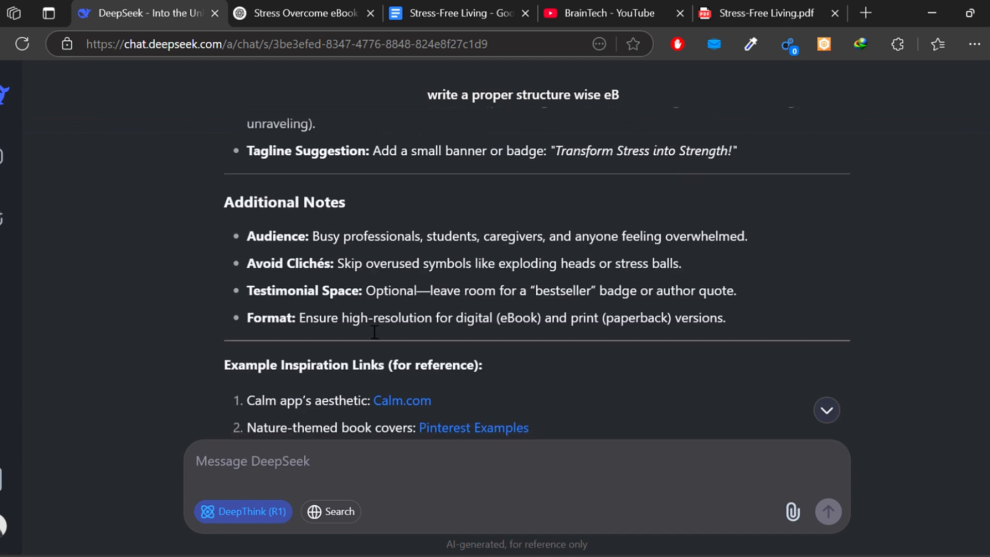
scroll(375, 332, "down", 5)
scroll(448, 343, "up", 8)
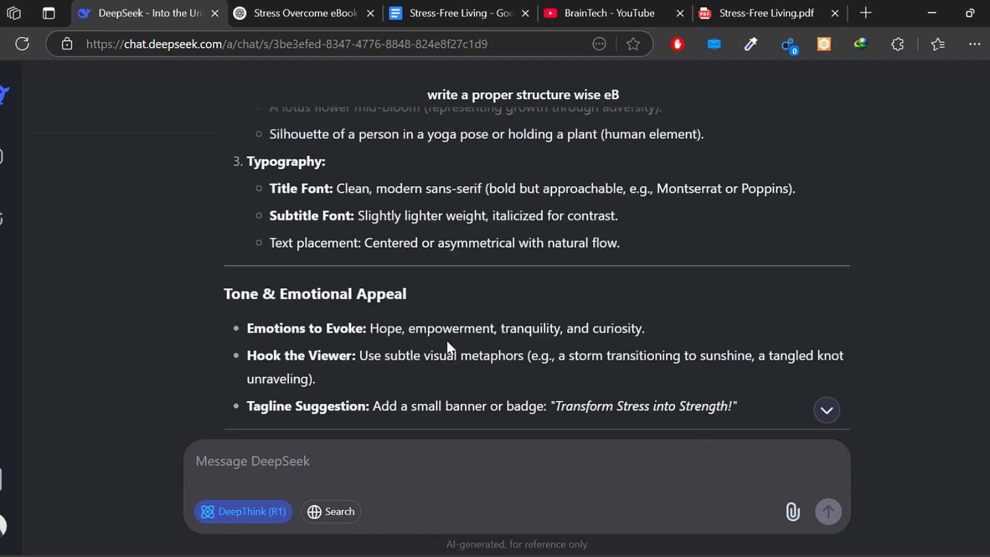
scroll(447, 340, "up", 10)
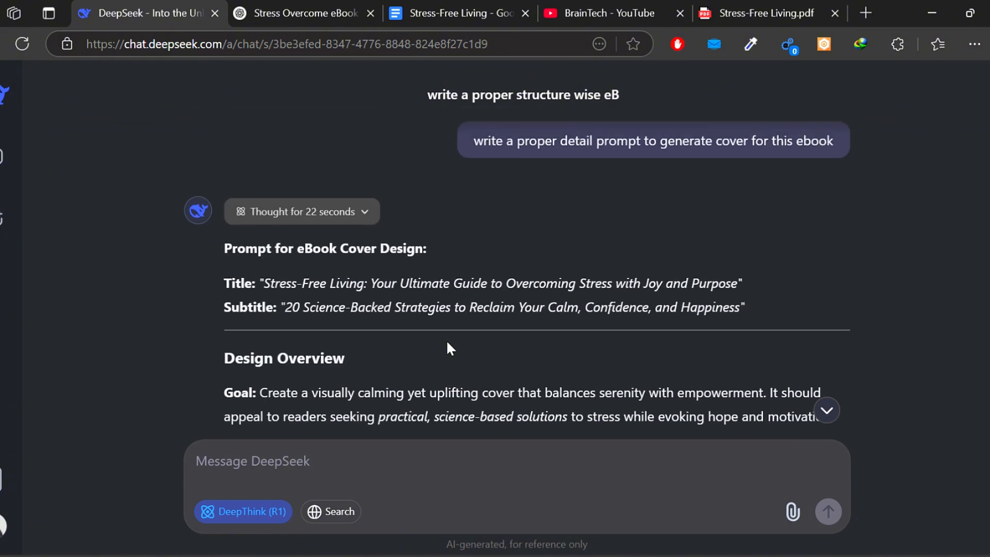
scroll(446, 340, "up", 1)
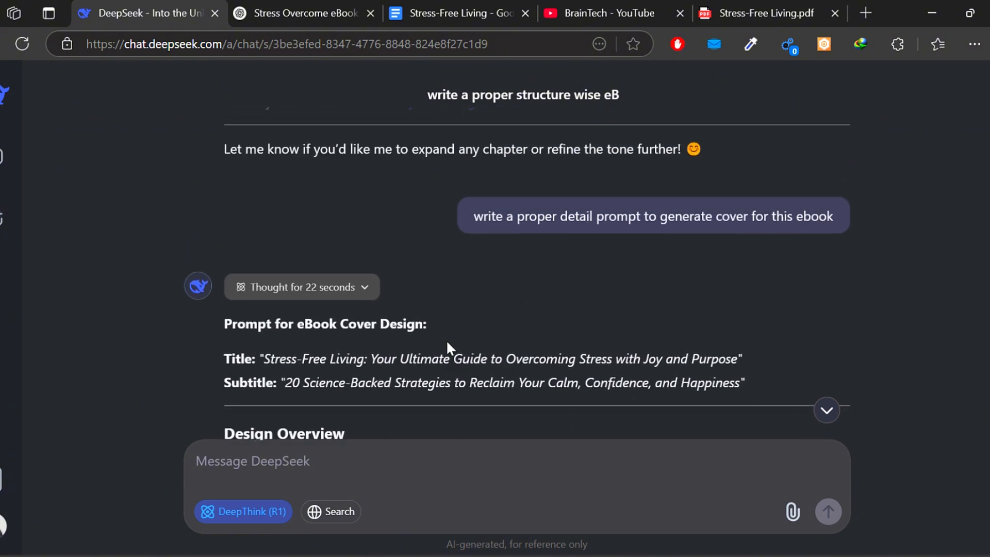
Highlight "Stress-Free Living" in the cover prompt's title line to point out the book name, and clear the selection
left_click_drag(264, 359, 356, 360)
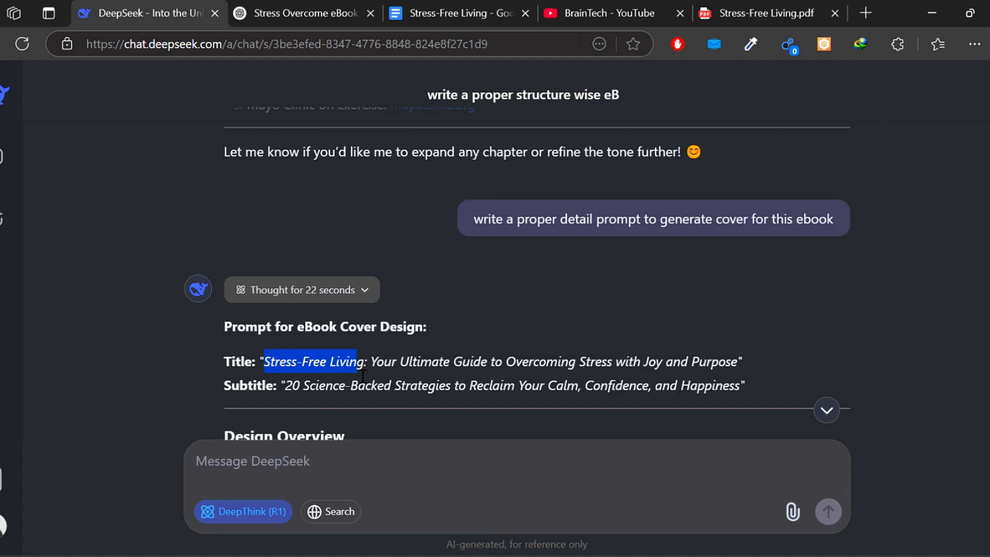
left_click_drag(363, 376, 370, 378)
left_click(793, 333)
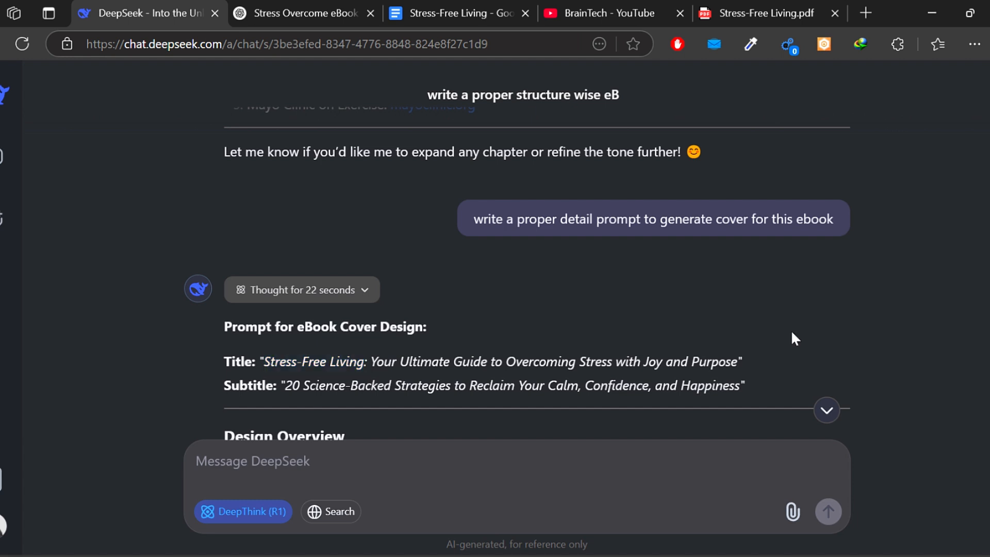